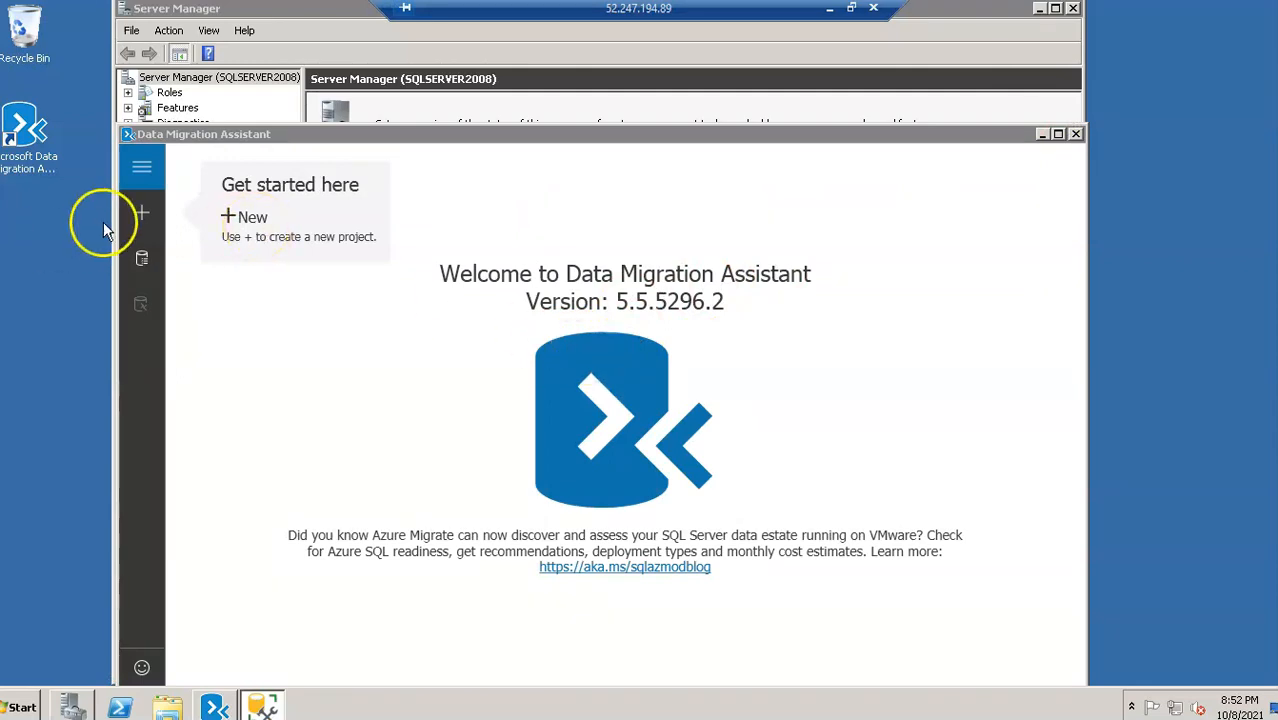
- Create an assessment project named PROJECT1 with SQL Server as source and Azure SQL Database as target
left_click(143, 213)
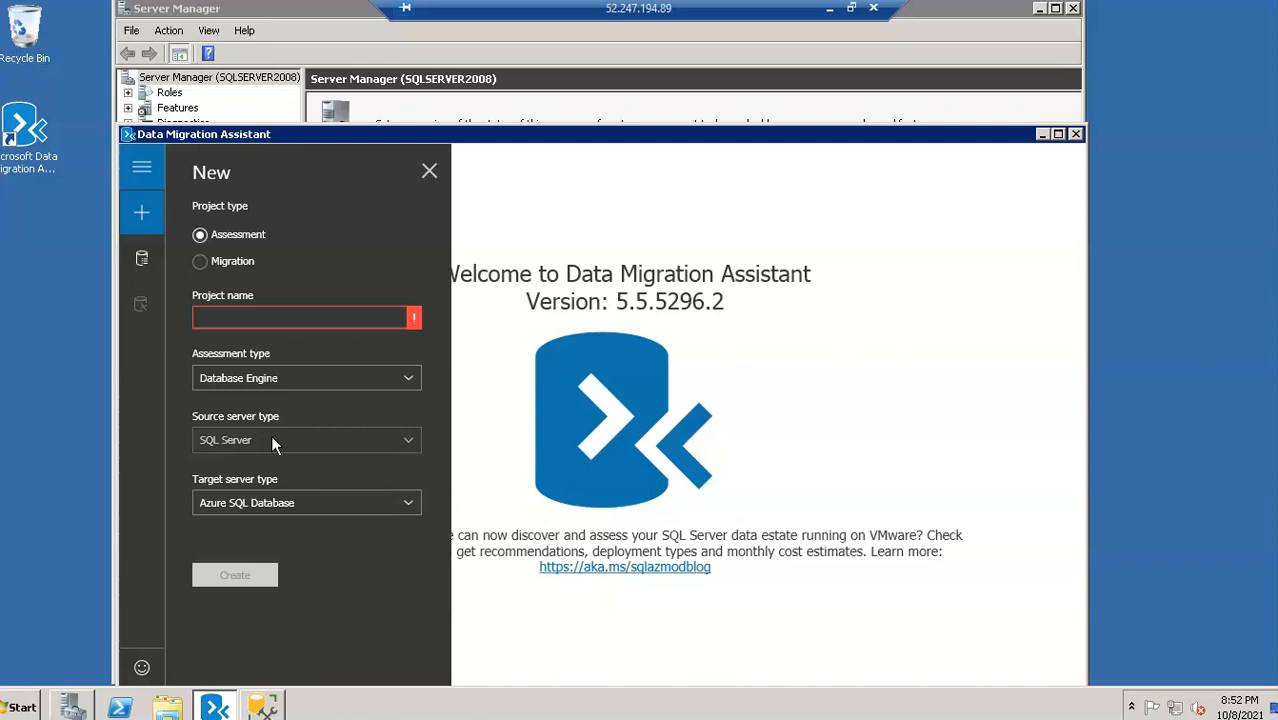
left_click(295, 506)
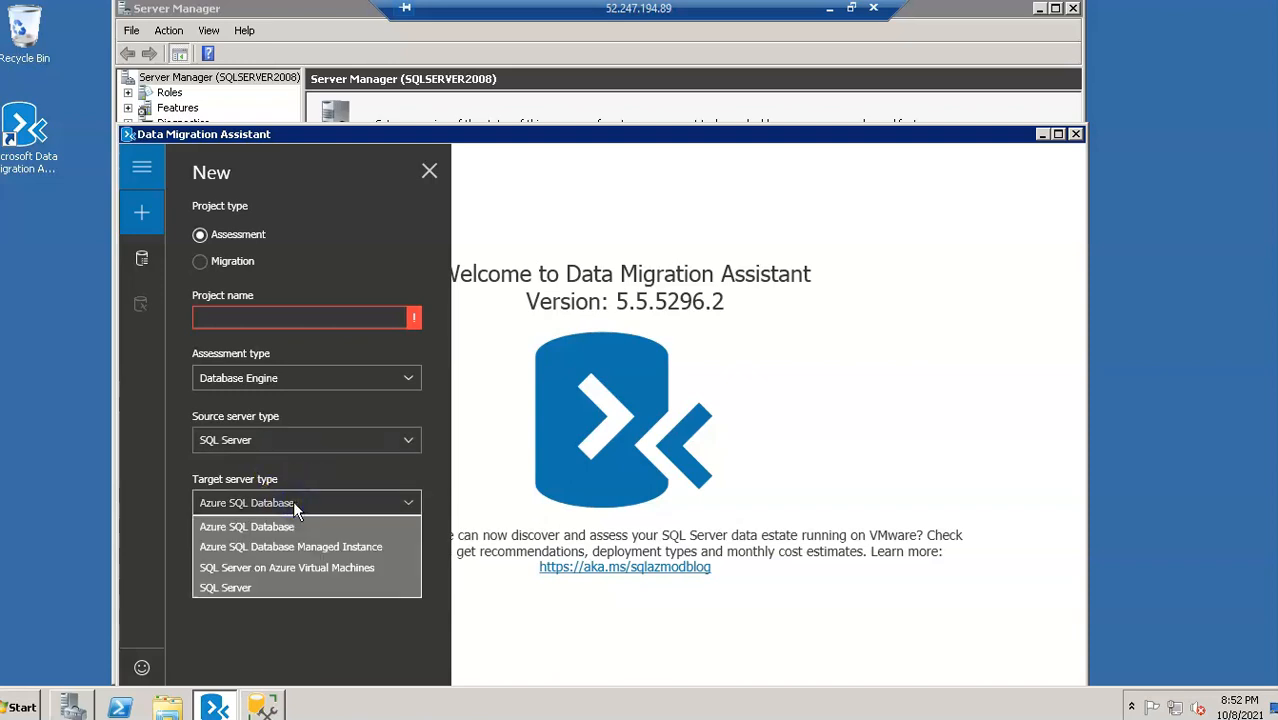
left_click(293, 502)
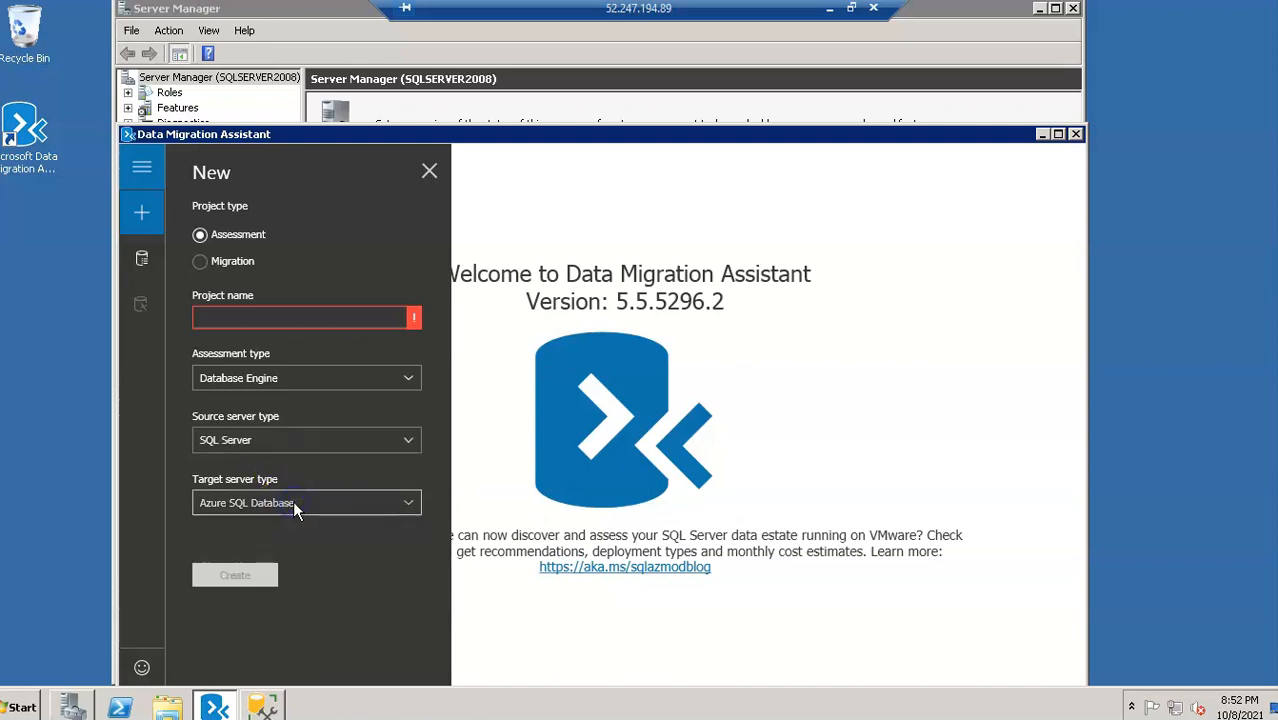
left_click(252, 316)
type("PROJECT1")
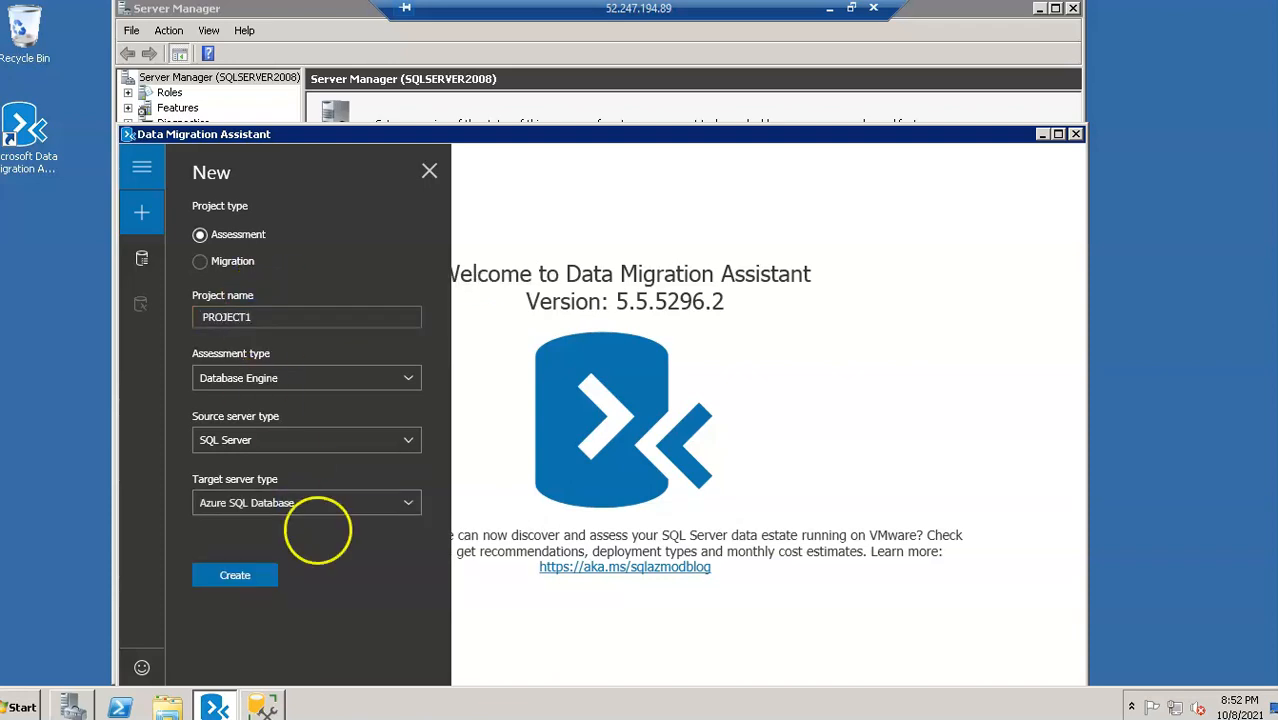
left_click(234, 576)
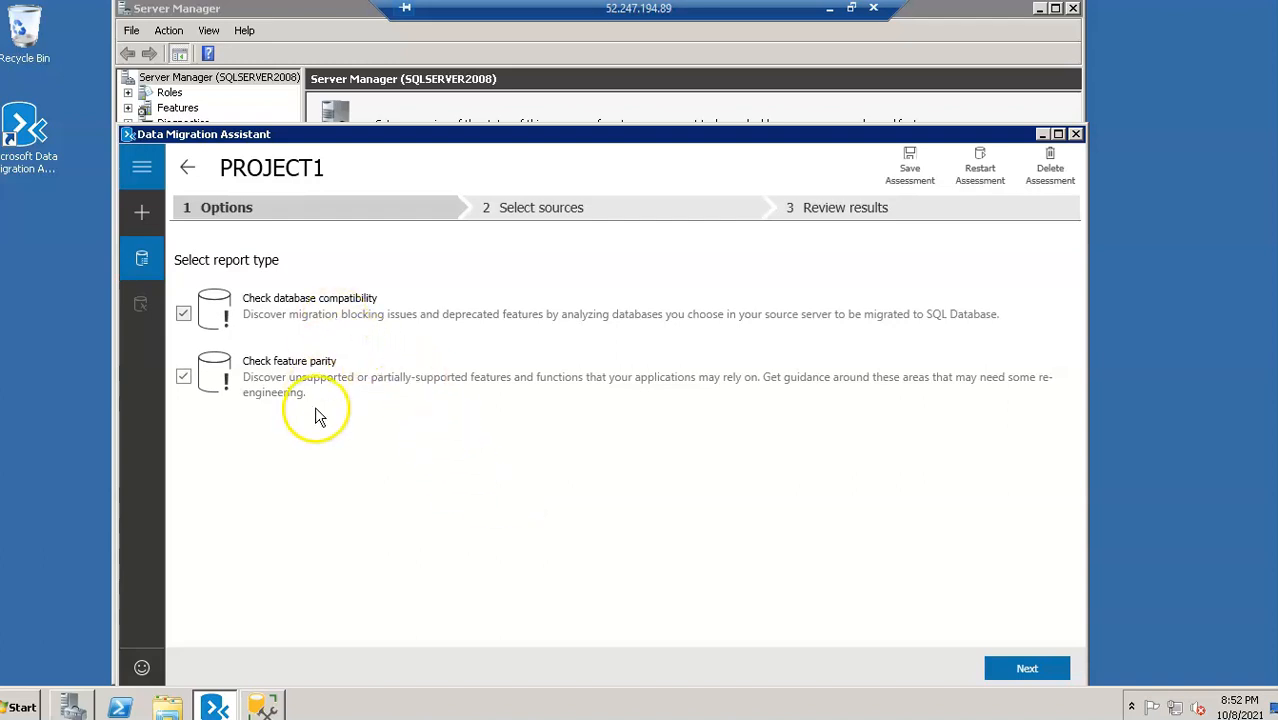
- Accept both default report types and set the source server name to SQLSERVER2008
left_click(1025, 670)
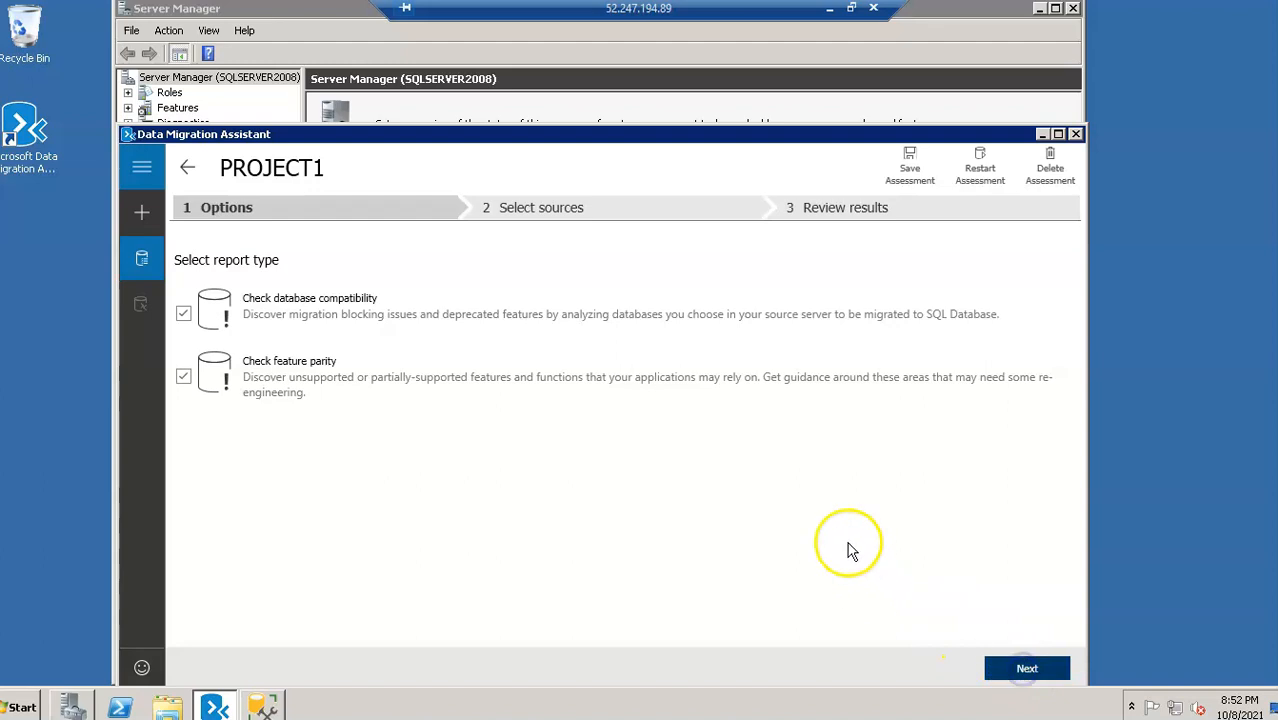
left_click(901, 277)
left_click(1044, 277)
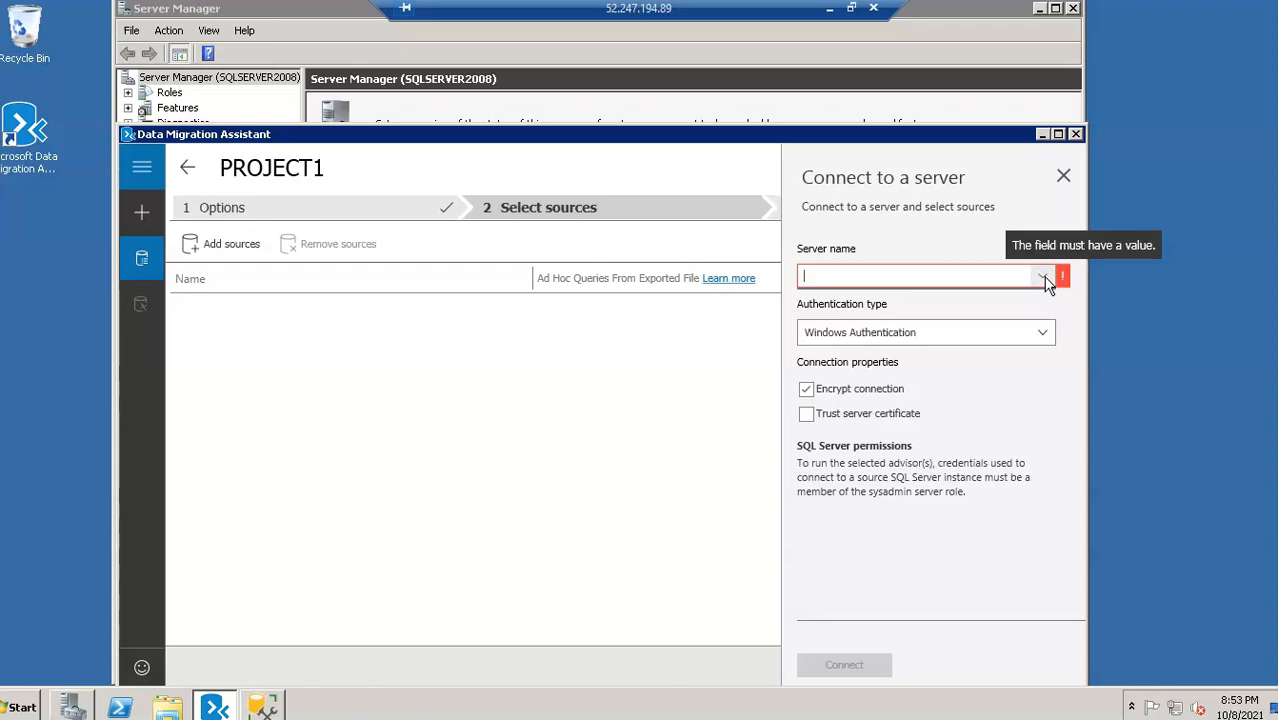
left_click(838, 285)
type("sql")
key("BackSpace")
key("BackSpace")
key("BackSpace")
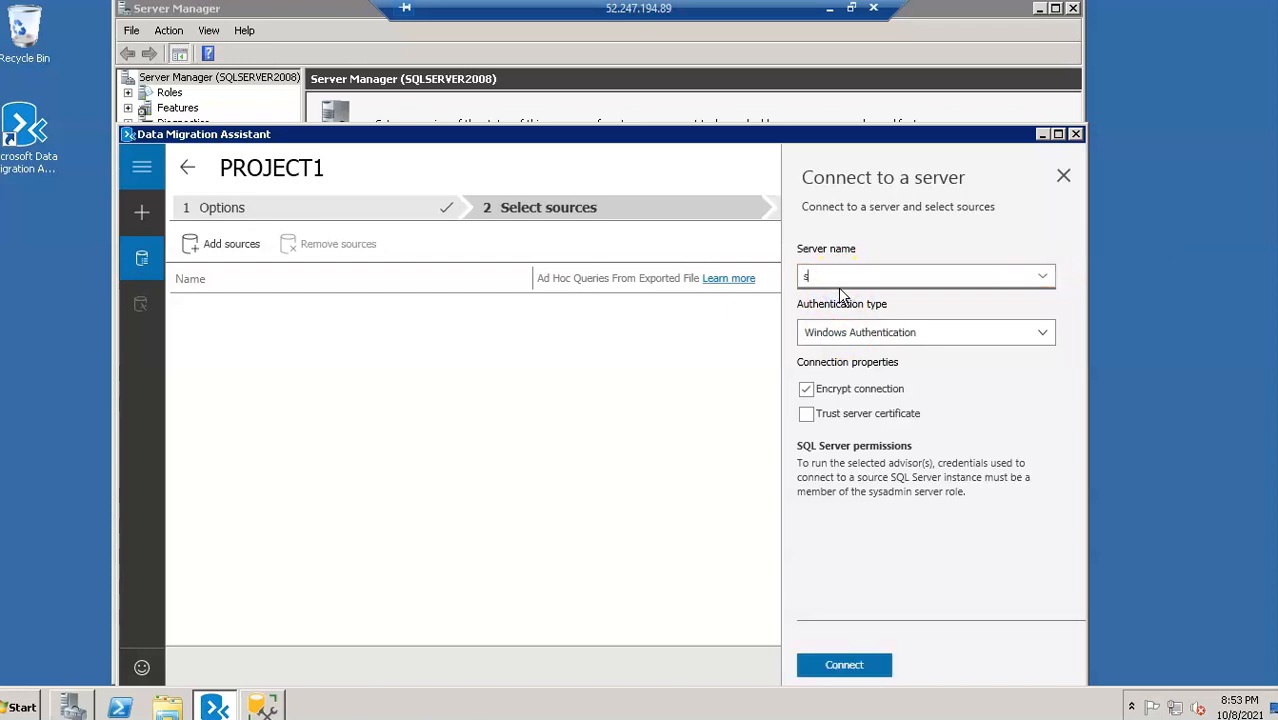
type("SQLSERVER2008")
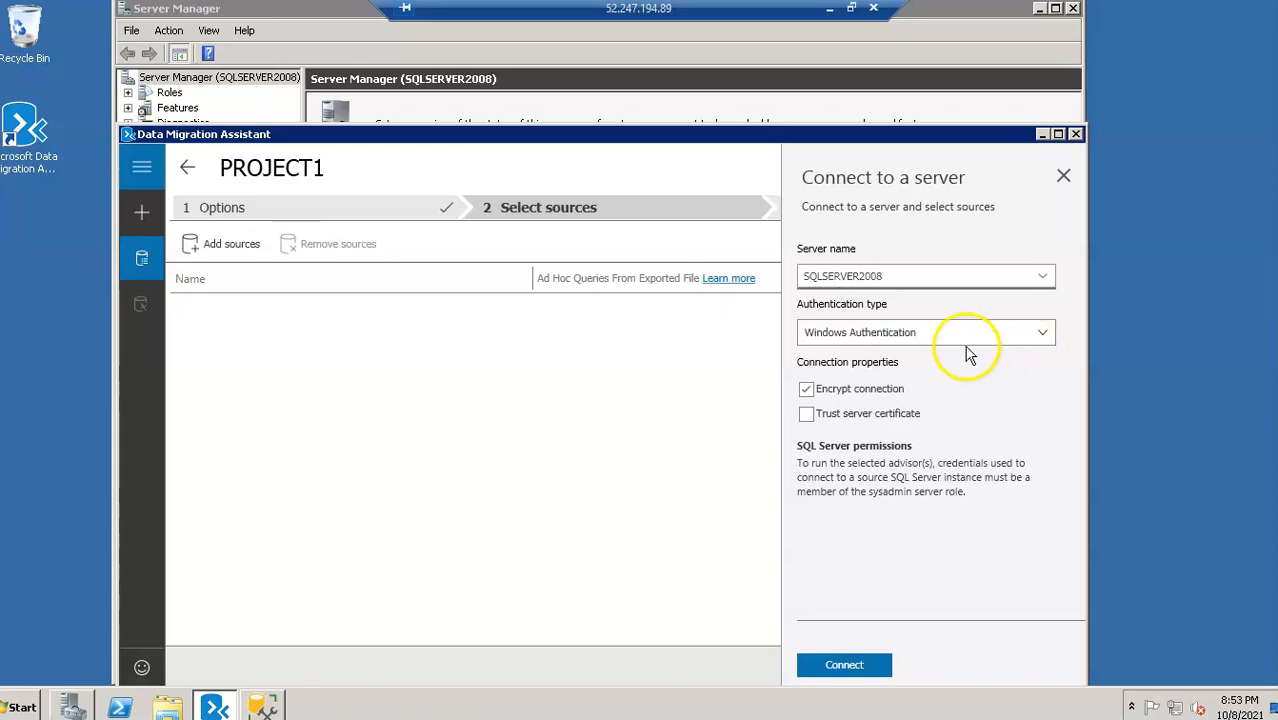
- Choose SQL Server Authentication for the source connection and enter the login username and password
left_click(926, 338)
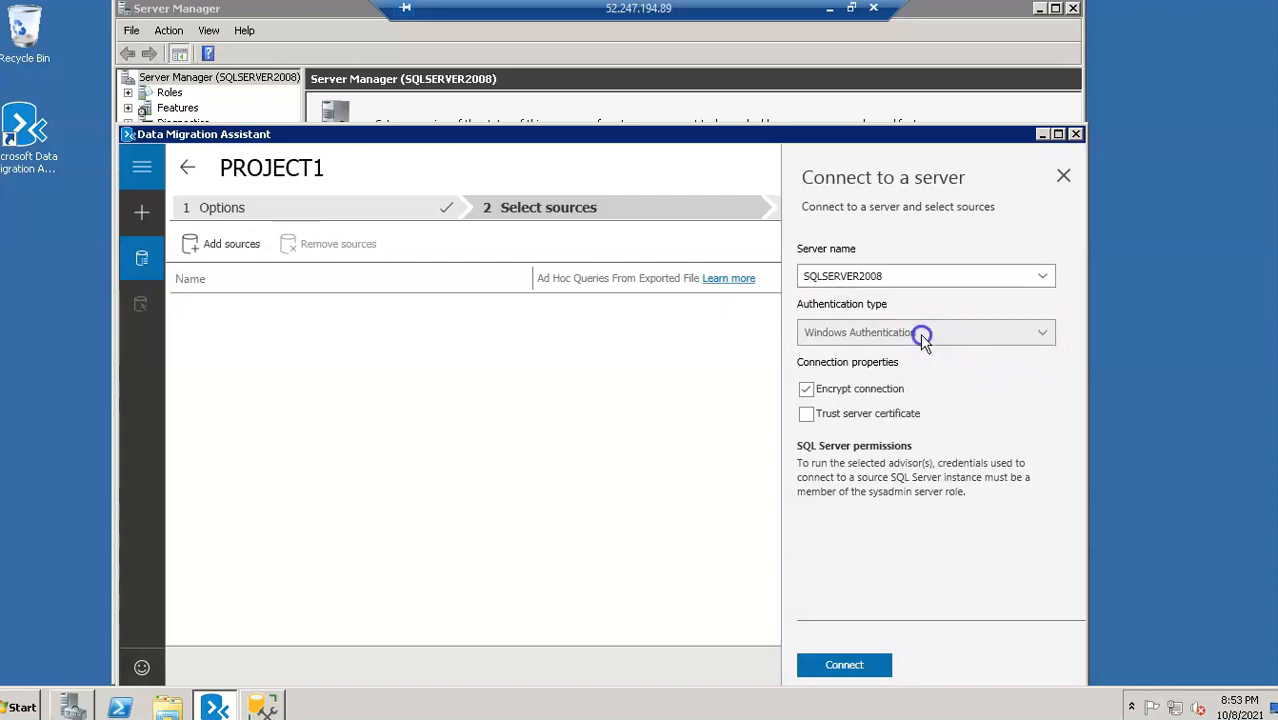
left_click(890, 378)
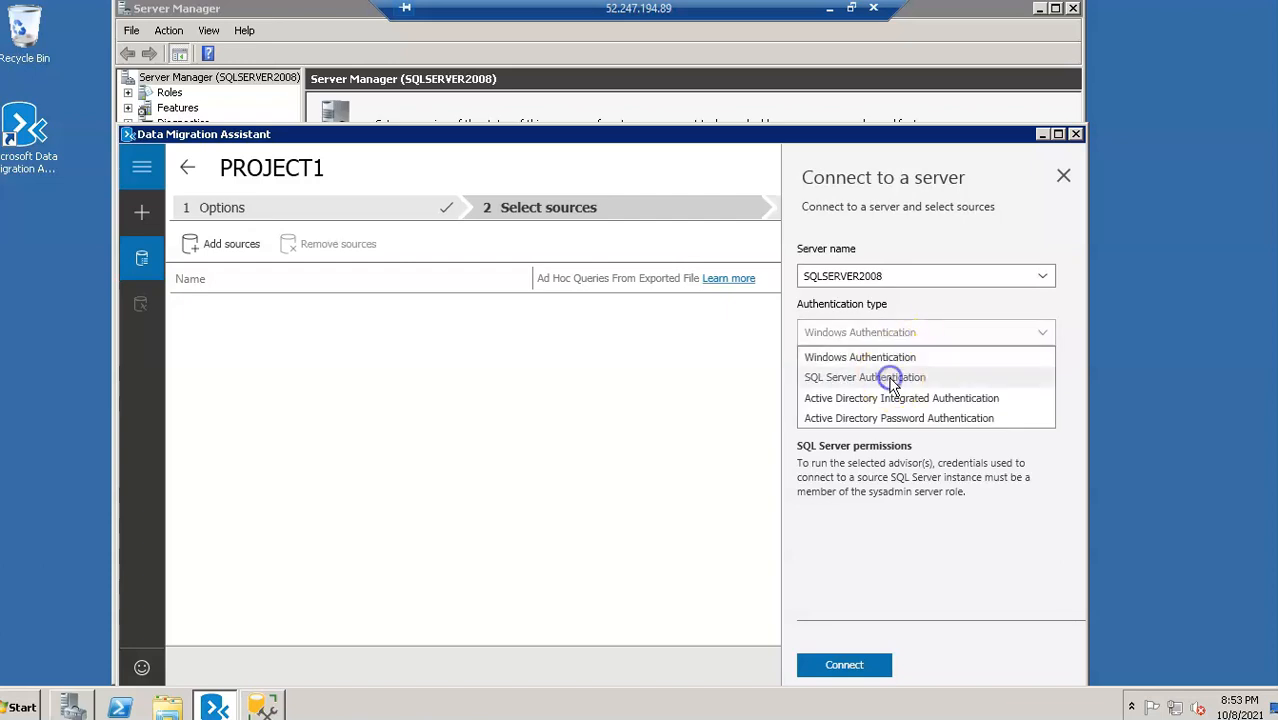
left_click(870, 414)
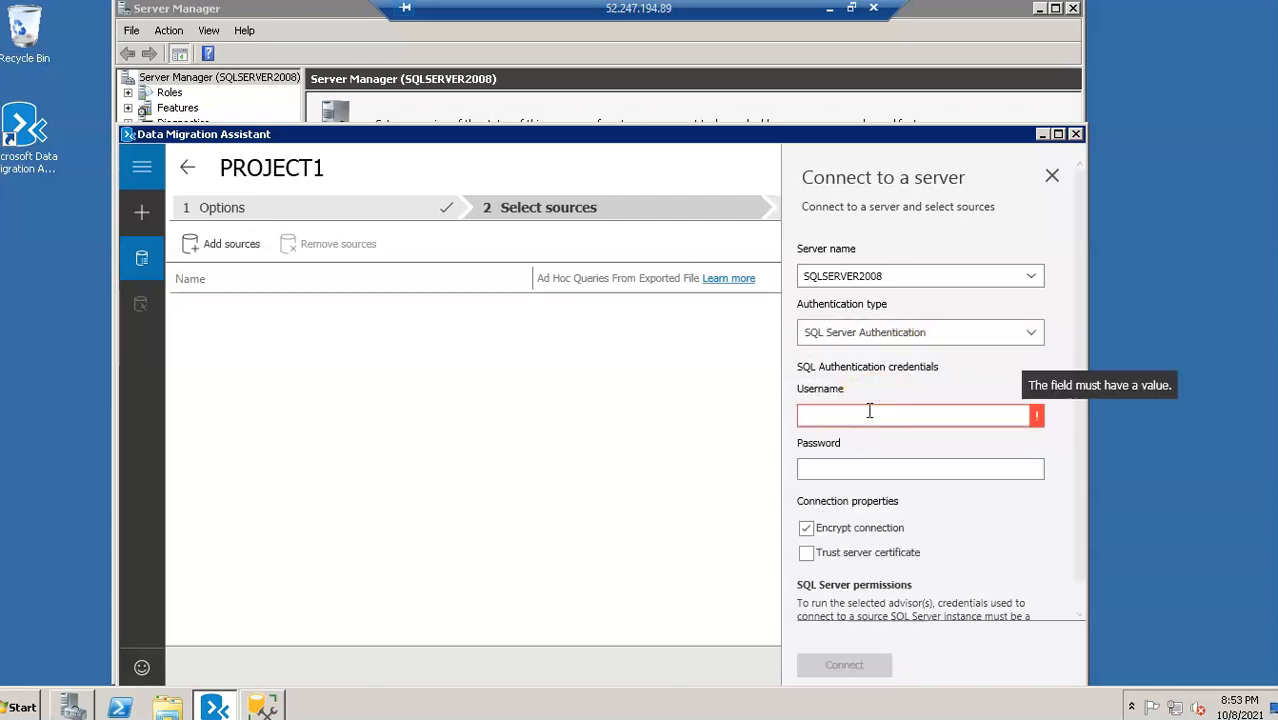
type("asas")
key("BackSpace")
key("BackSpace")
key("BackSpace")
key("BackSpace")
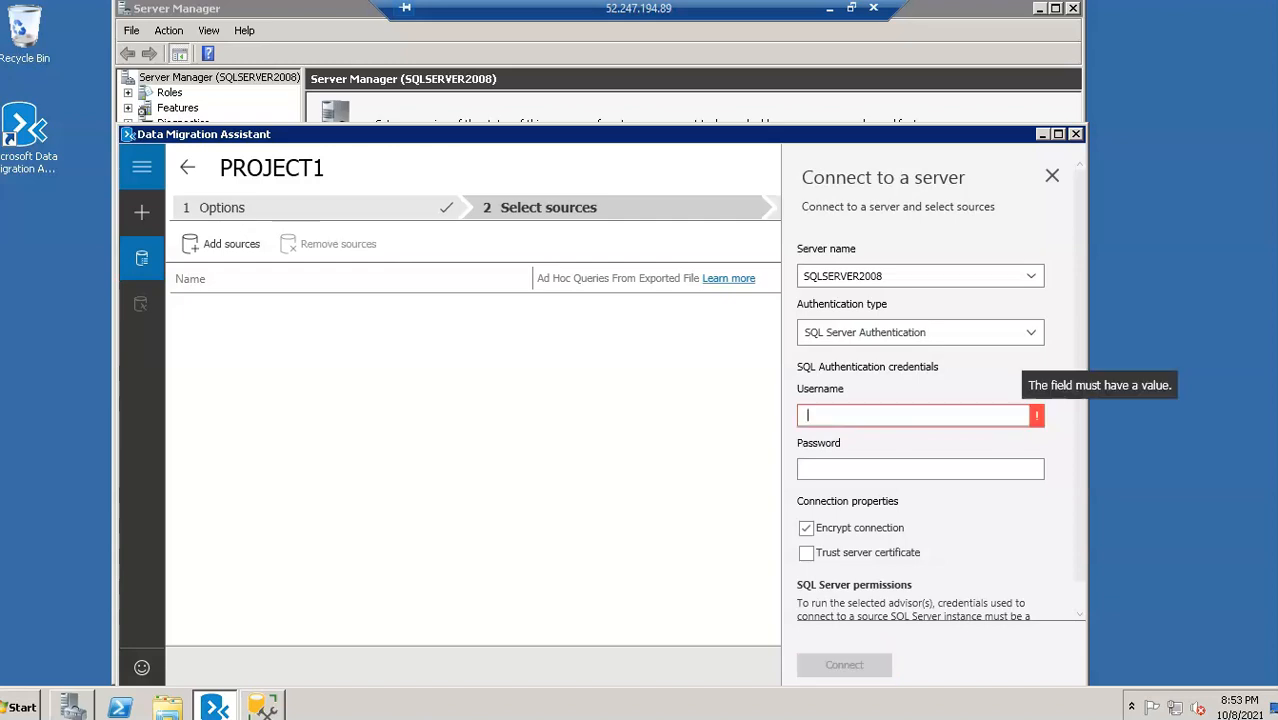
type("asar")
key("Tab")
type("••••••••••••••••")
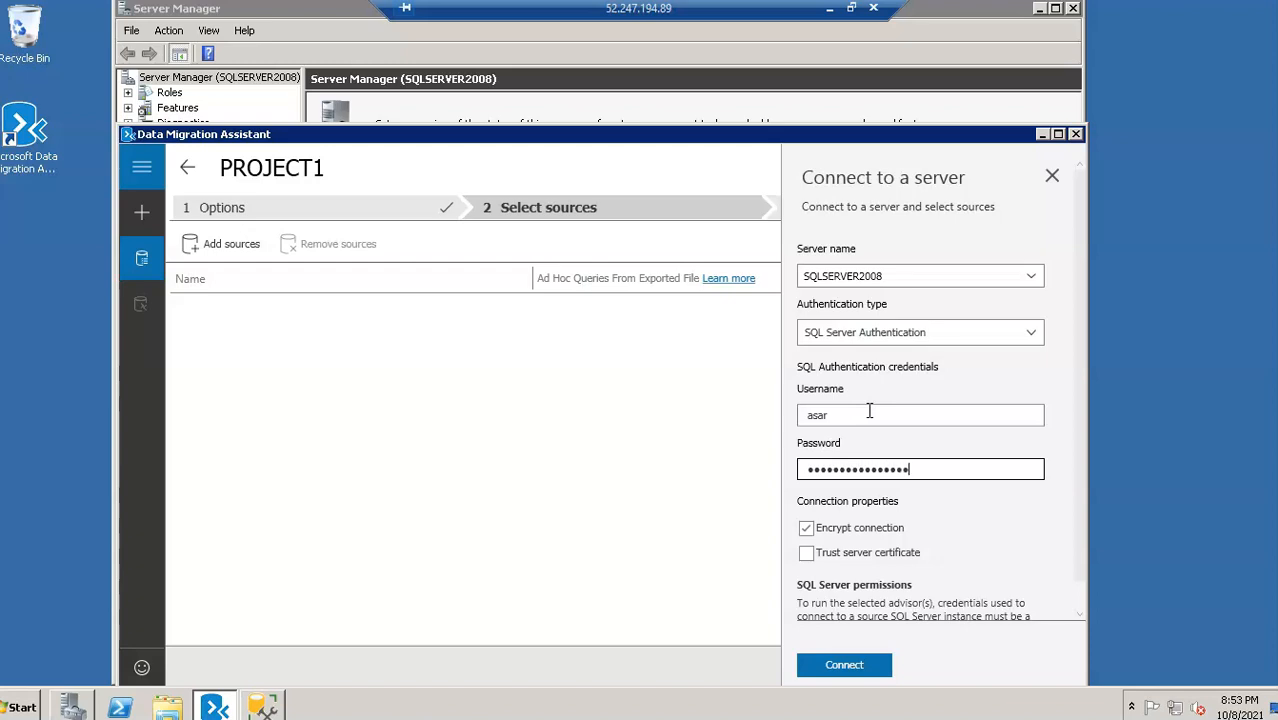
- Trust the server certificate and connect to the source server
scroll(927, 465, "down", 1)
left_click(848, 665)
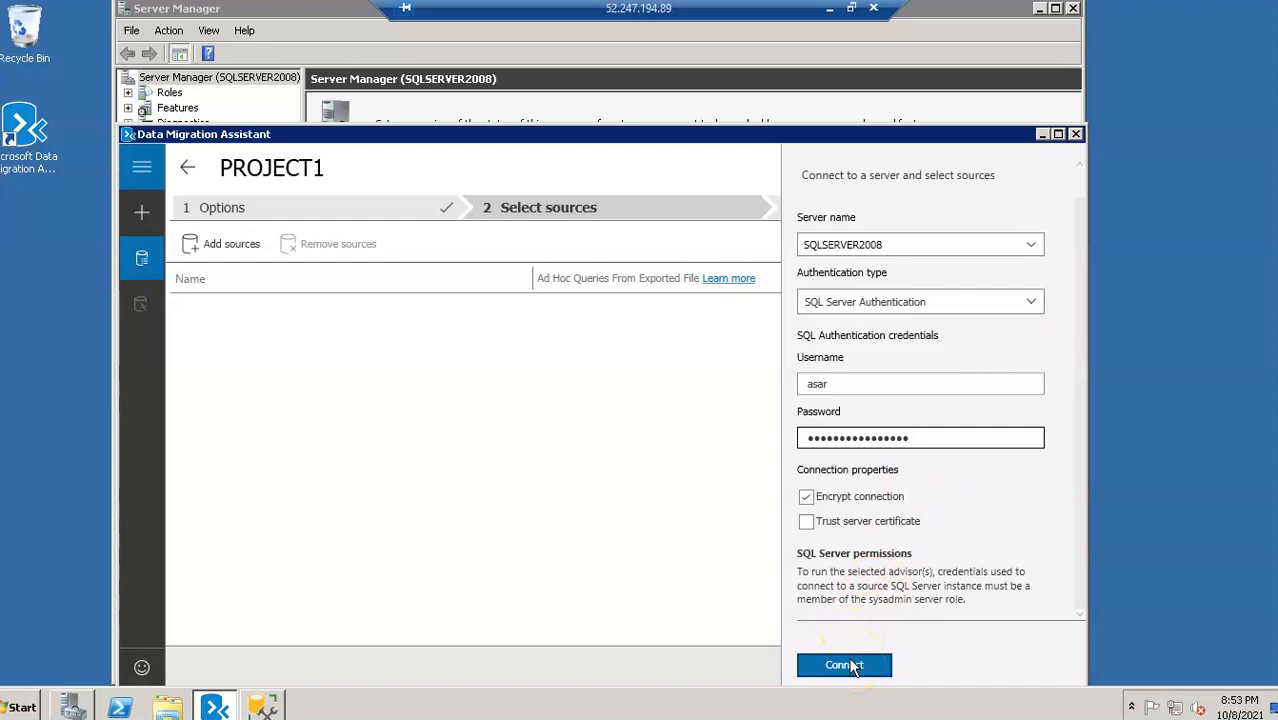
left_click(806, 521)
left_click(832, 666)
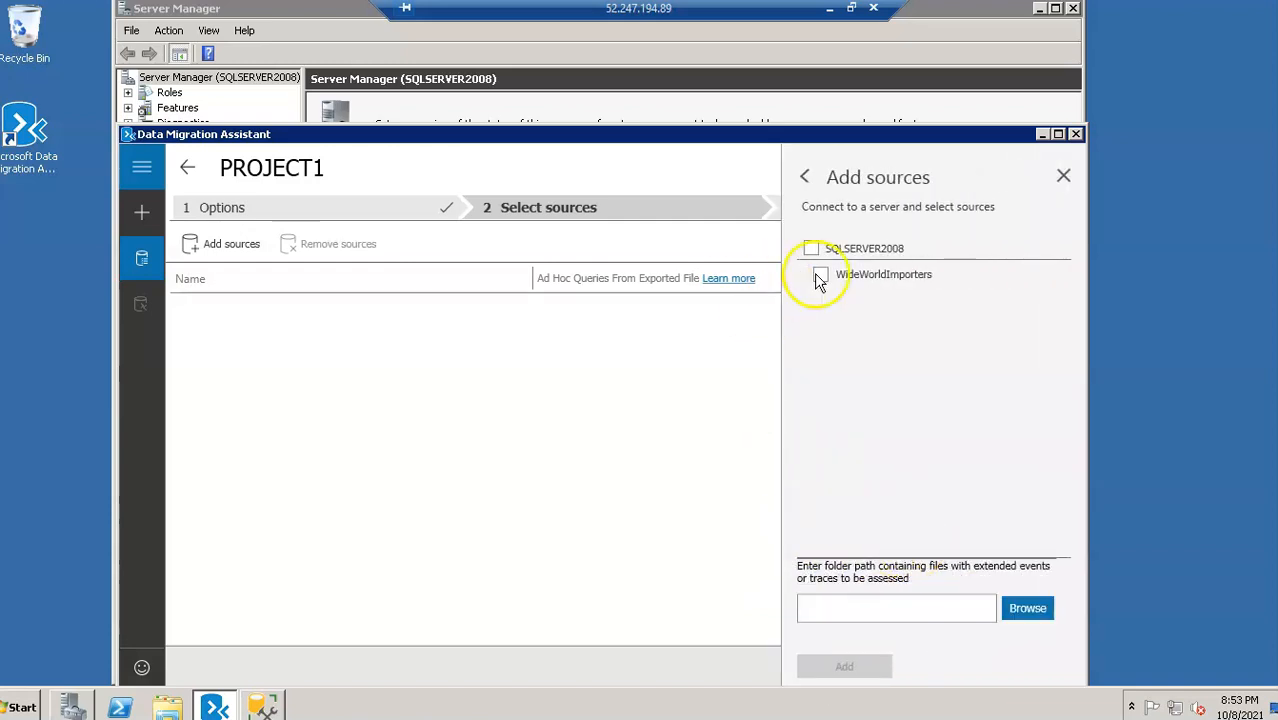
- Add the WideWorldImporters database as the assessment source and start the assessment
left_click(822, 275)
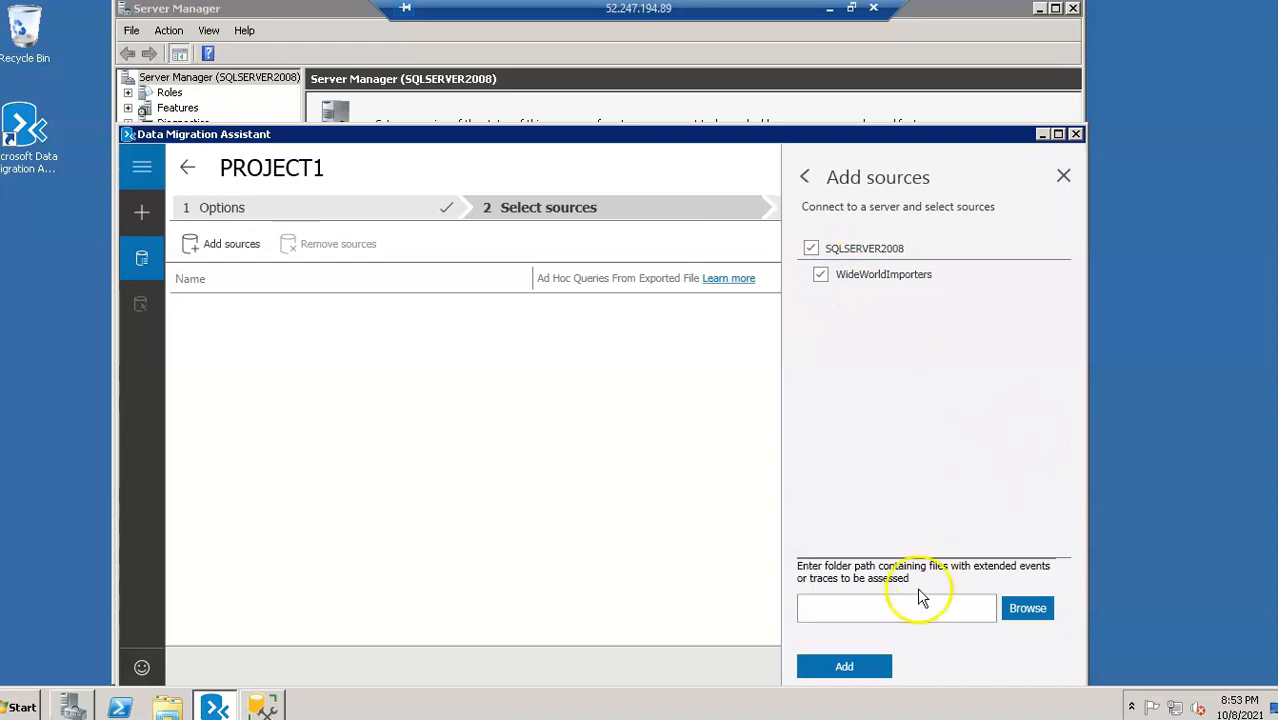
left_click(882, 610)
left_click(844, 664)
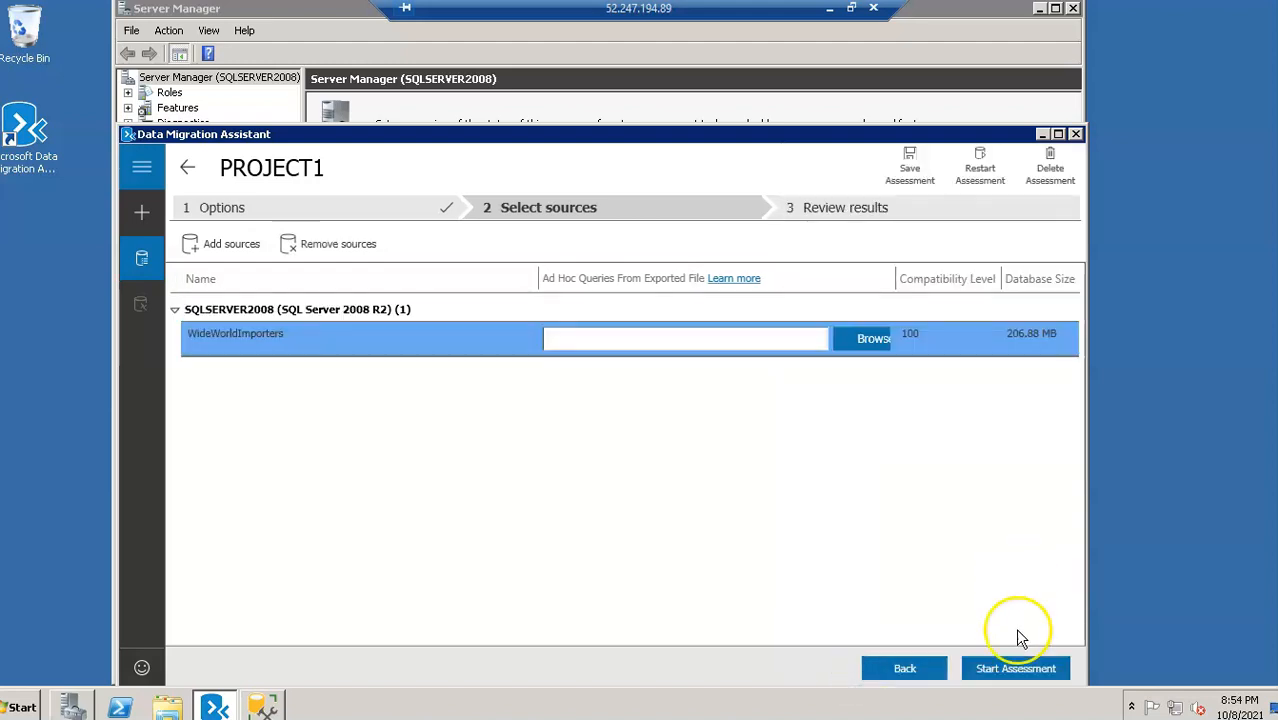
left_click(1012, 668)
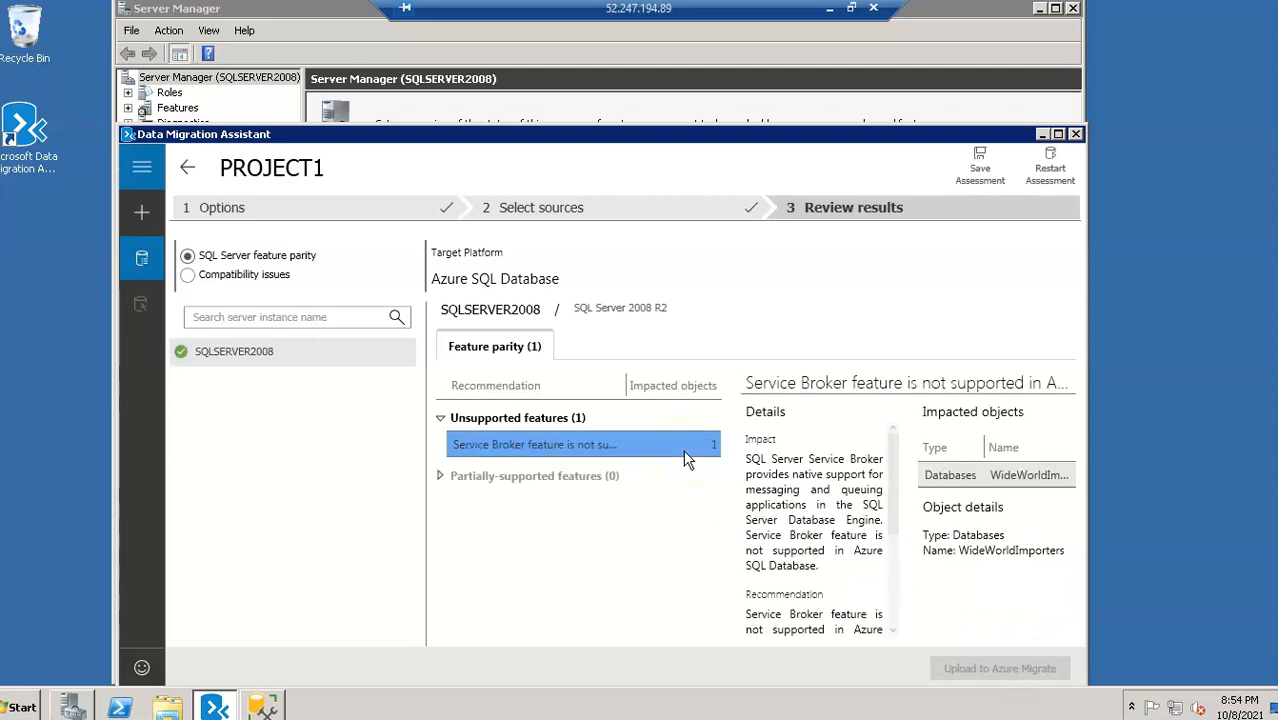
- Examine the impact, recommendation and impacted objects of the unsupported Service Broker feature in the maximized window
left_click(852, 488)
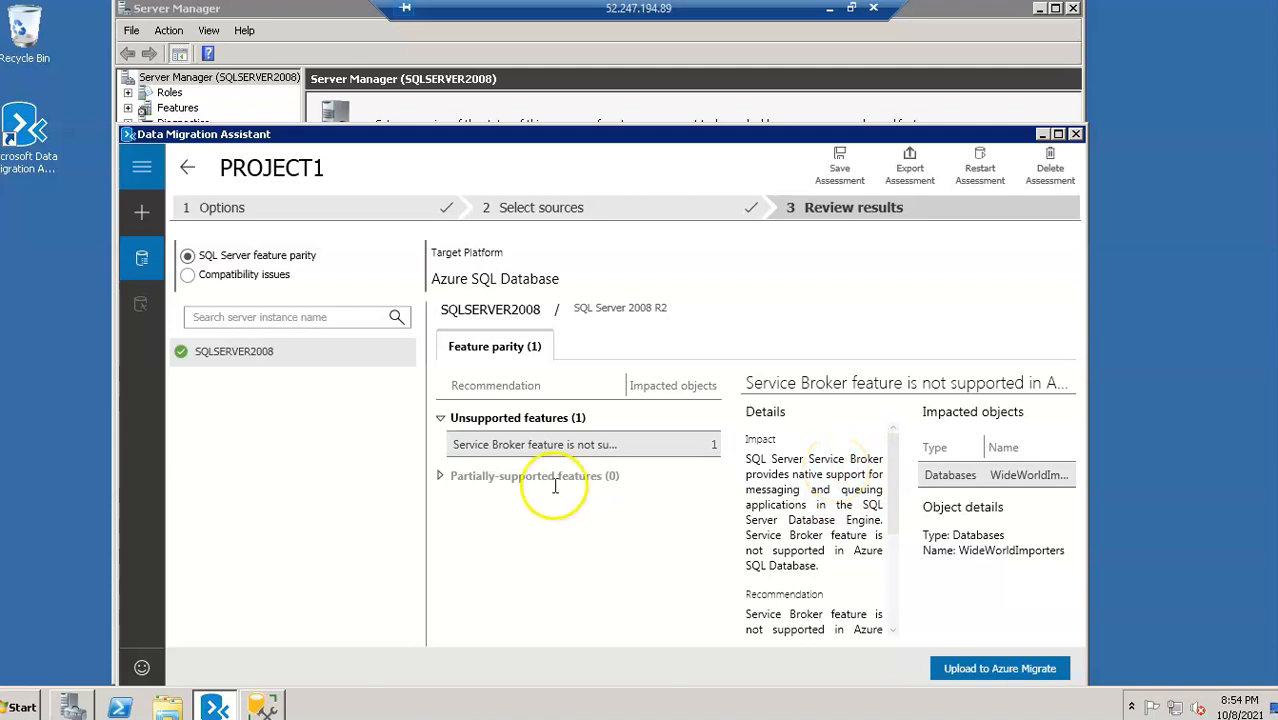
left_click(489, 446)
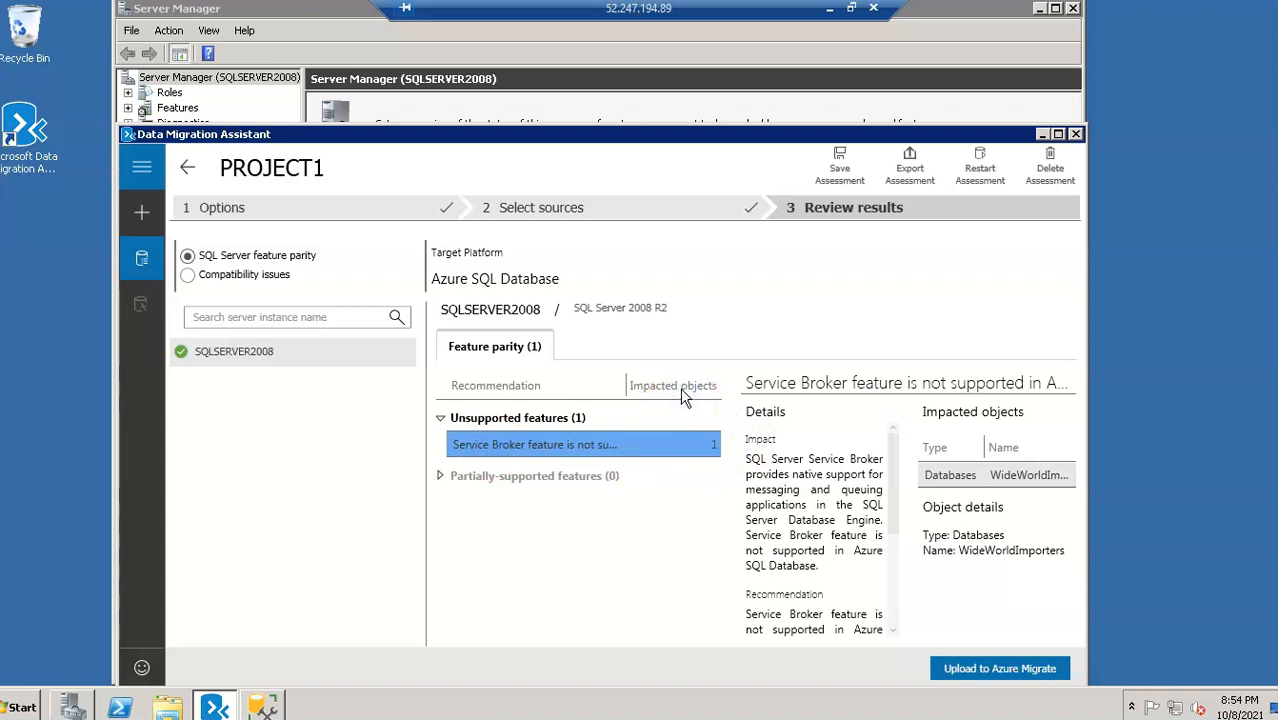
left_click(1058, 133)
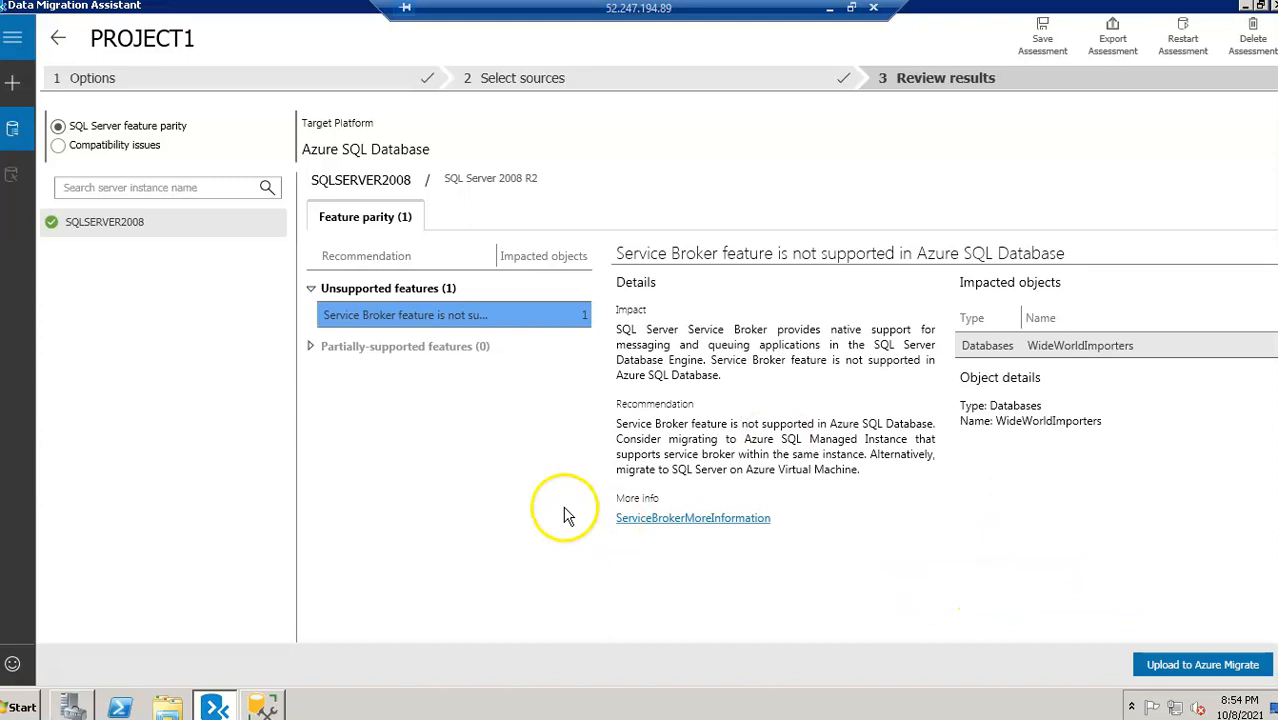
- Create another assessment project named sqlmi with Azure SQL Database Managed Instance as the target server type
left_click(58, 38)
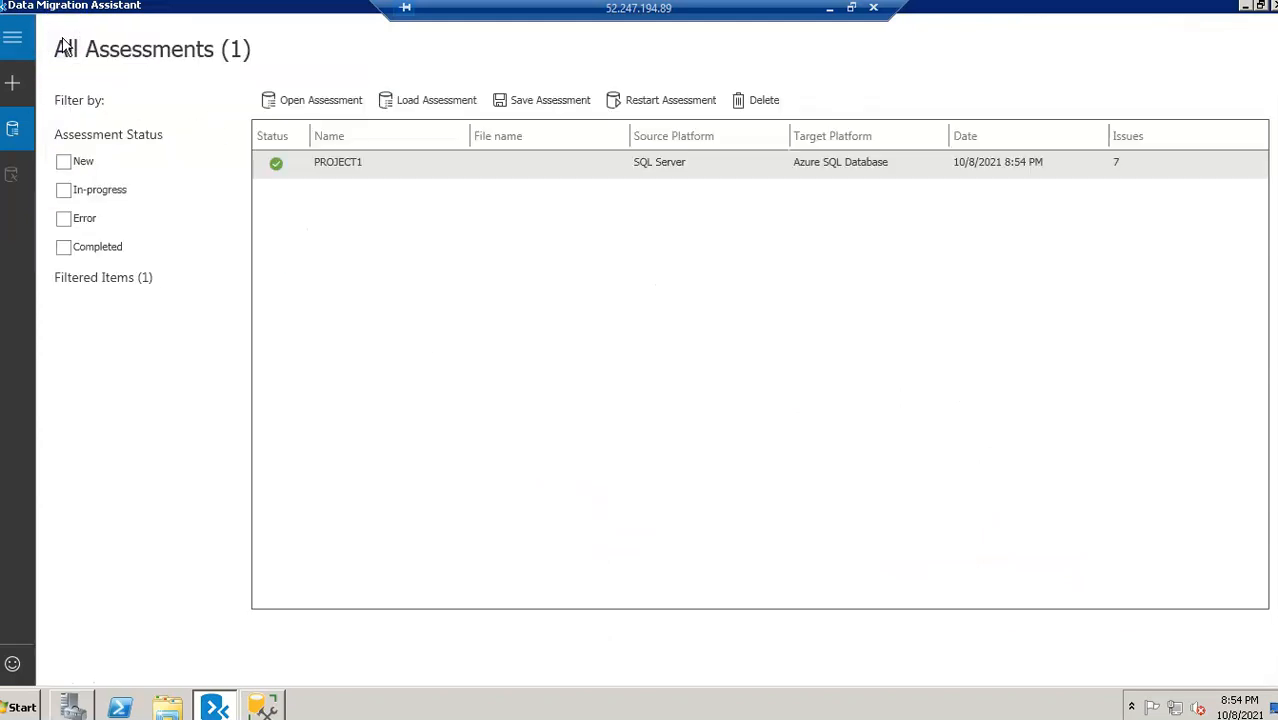
left_click(16, 84)
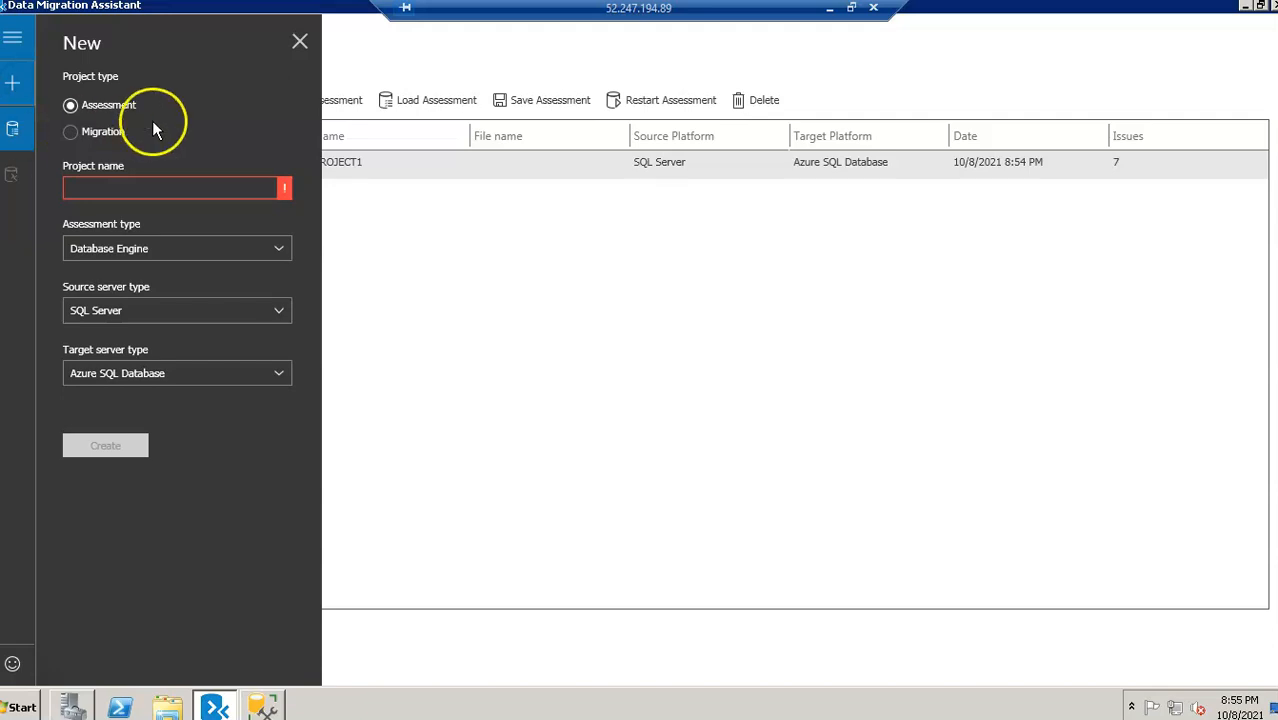
left_click(136, 186)
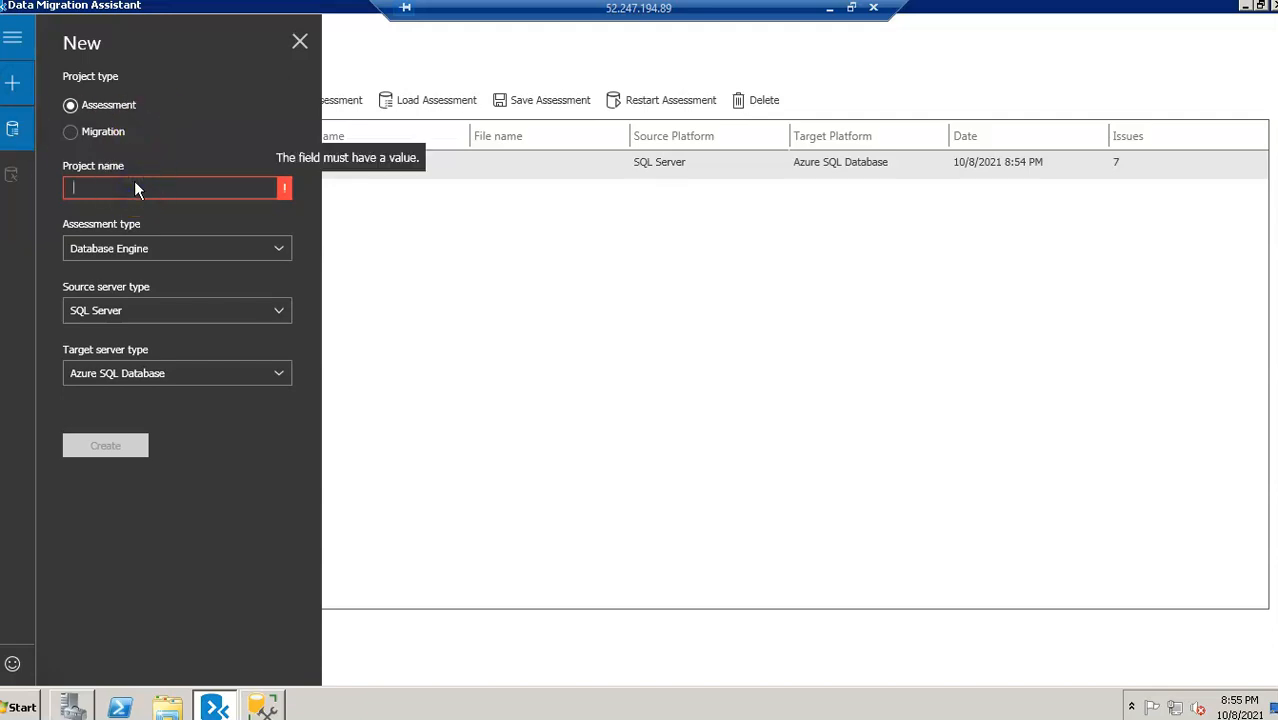
type("sqlmi")
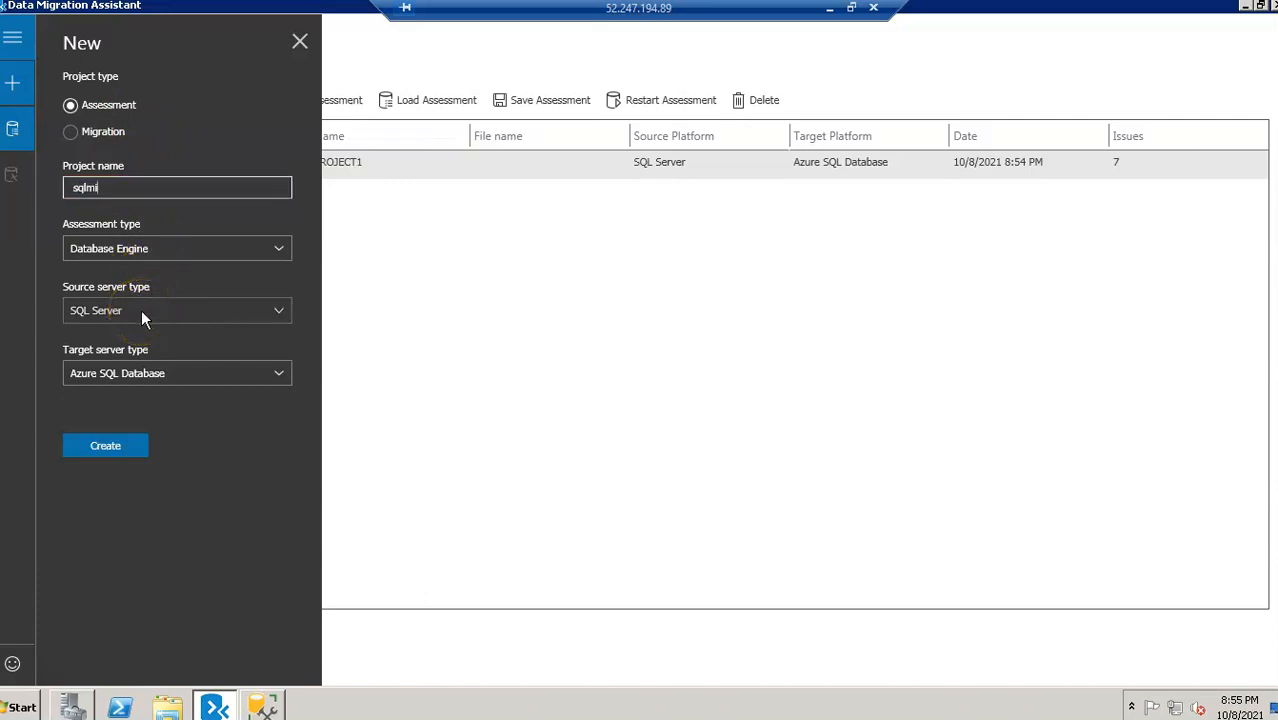
left_click(111, 375)
left_click(133, 418)
left_click(128, 447)
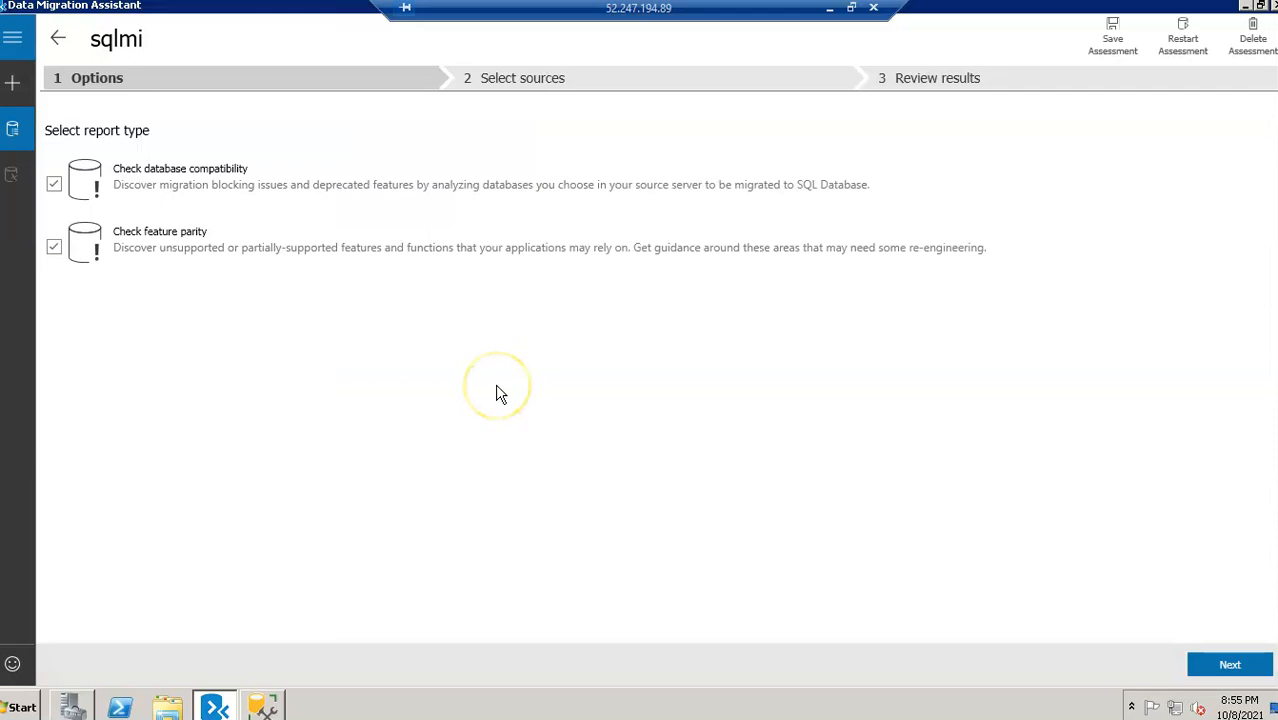
- Add WideWorldImporters from SQLSERVER2008 as the sqlmi project's source, using the saved connection details, and start the assessment
left_click(1230, 664)
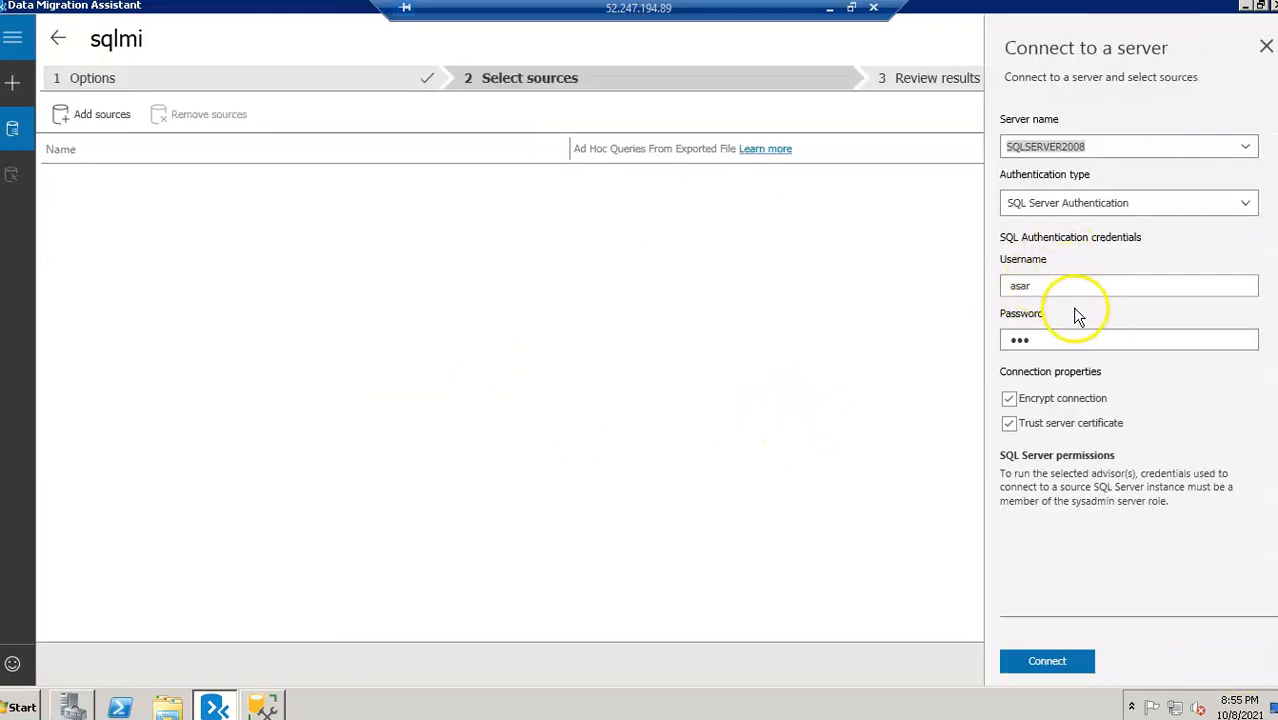
left_click(1050, 661)
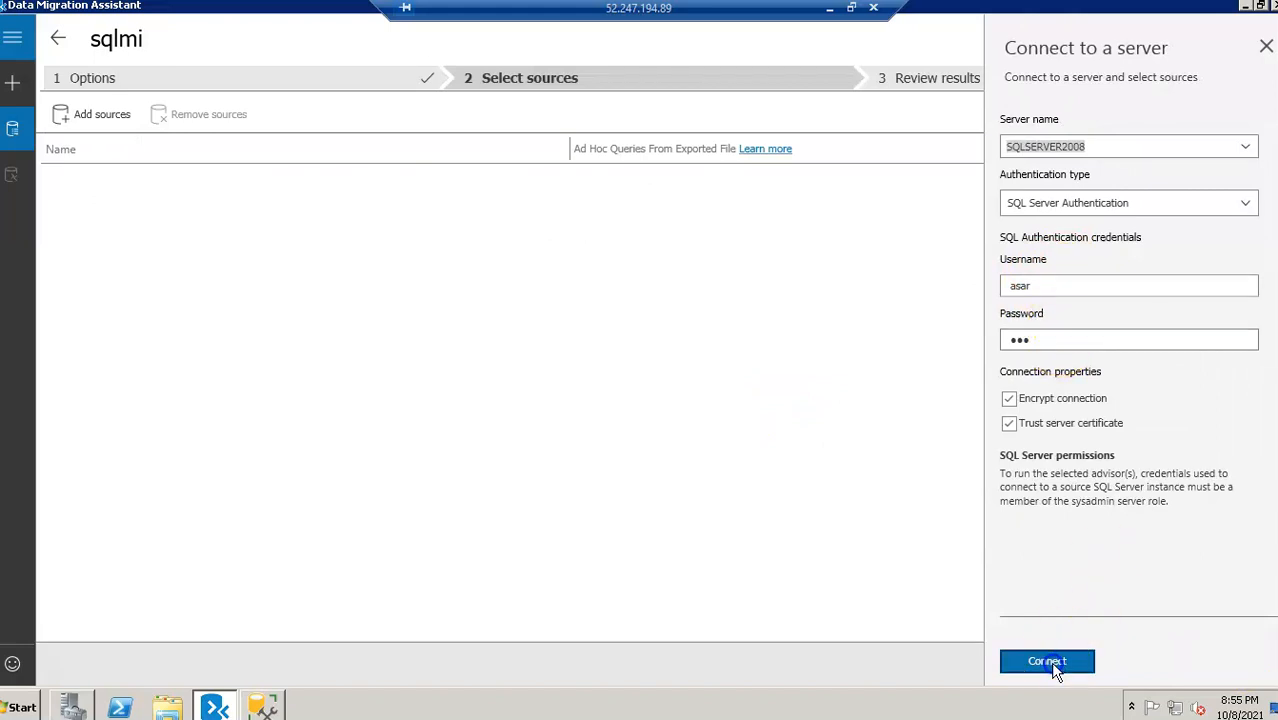
left_click(1024, 146)
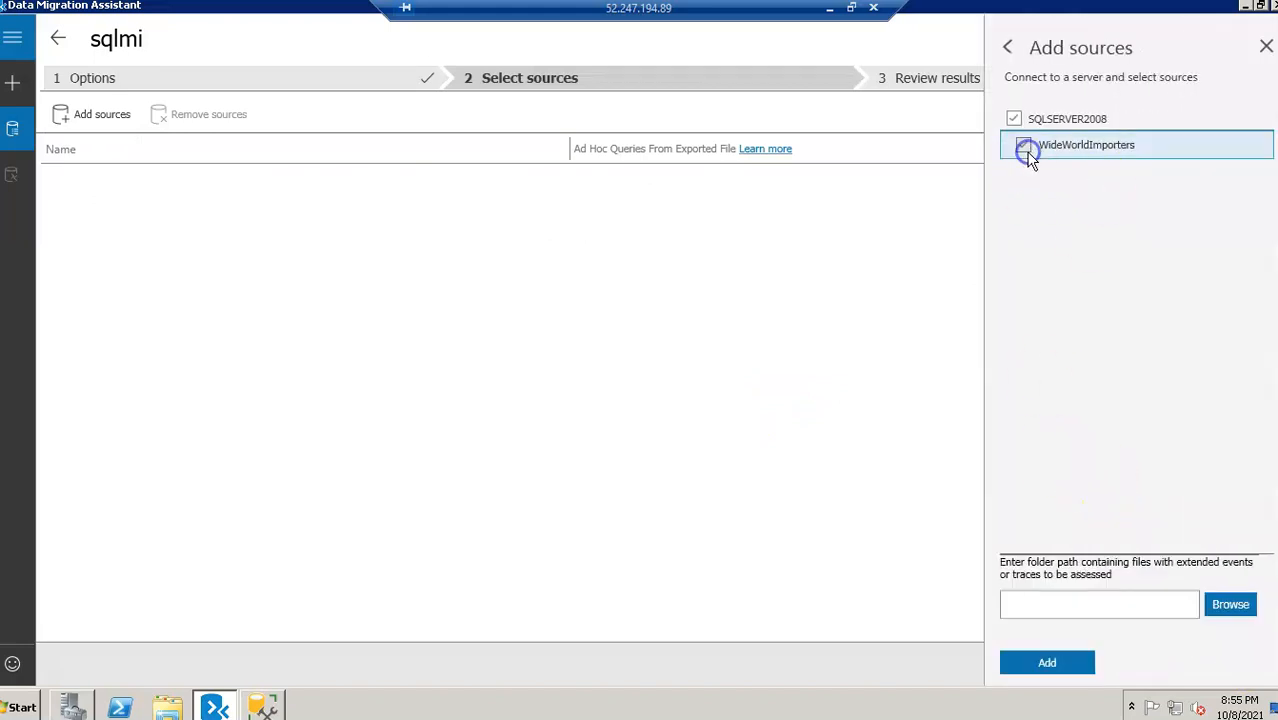
left_click(1052, 662)
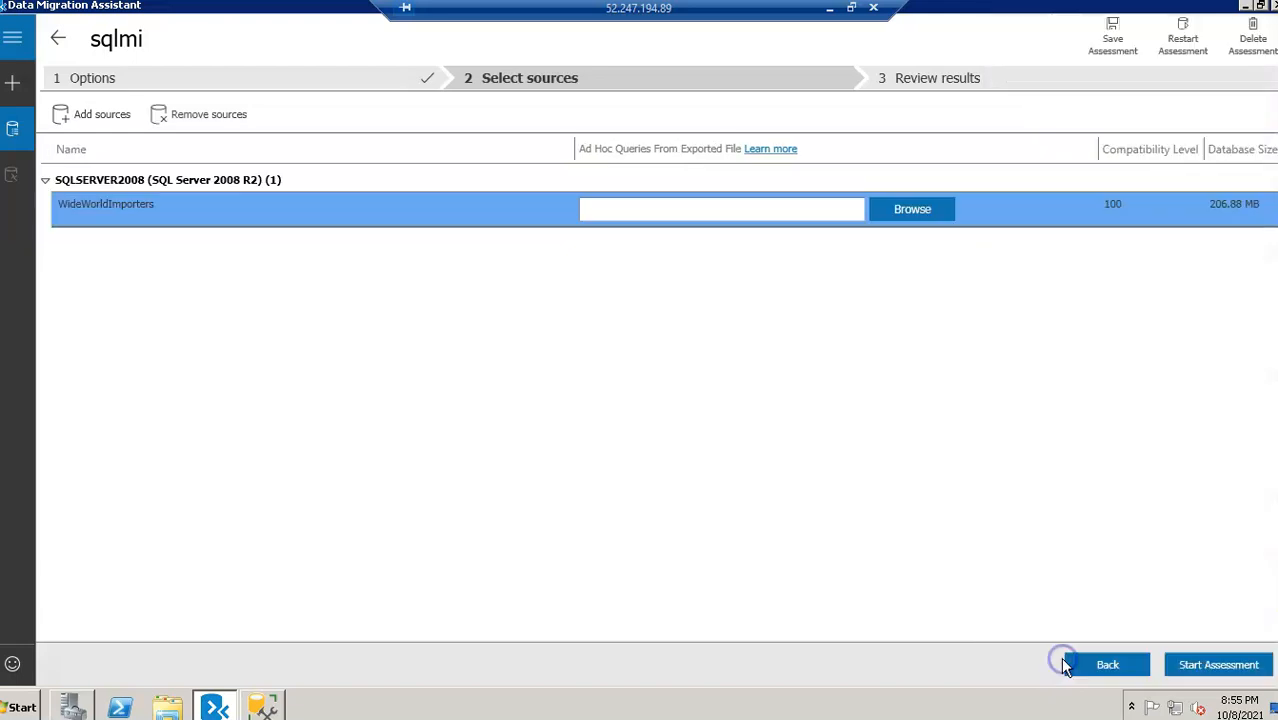
left_click(1200, 667)
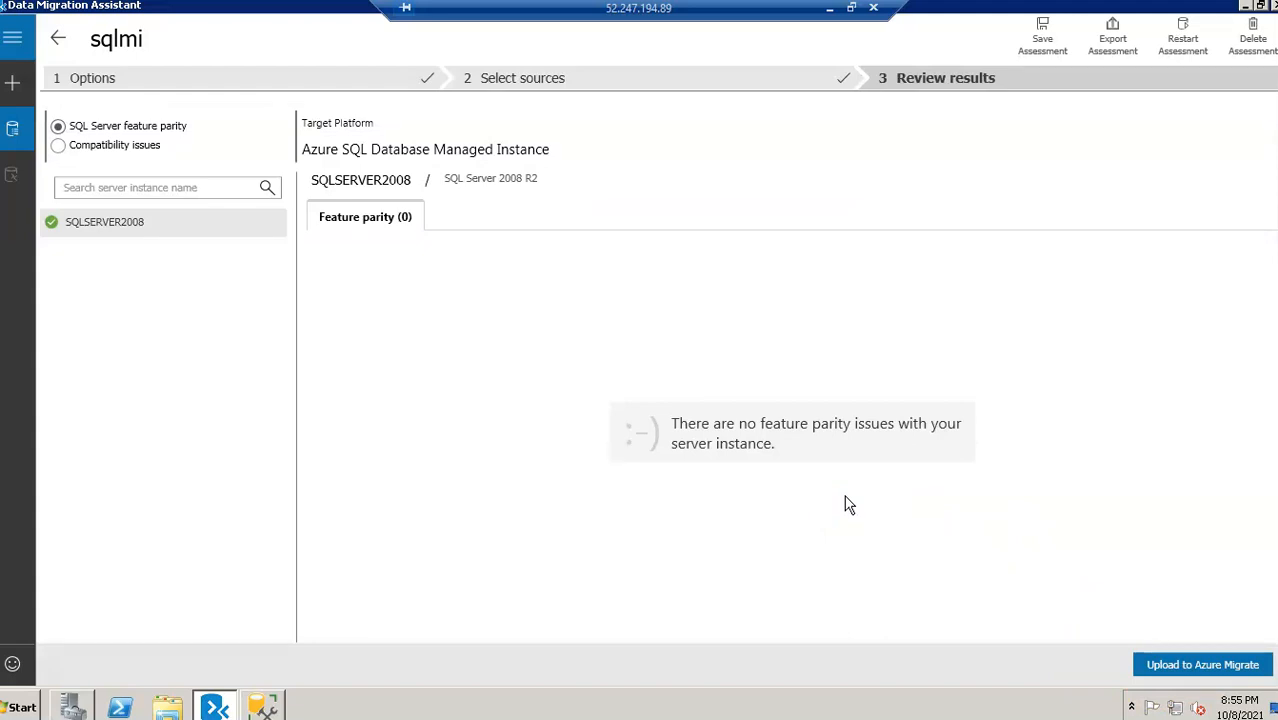
- Review the compatibility issues of WideWorldImporters for the managed instance target, including compatibility level 110
left_click(136, 148)
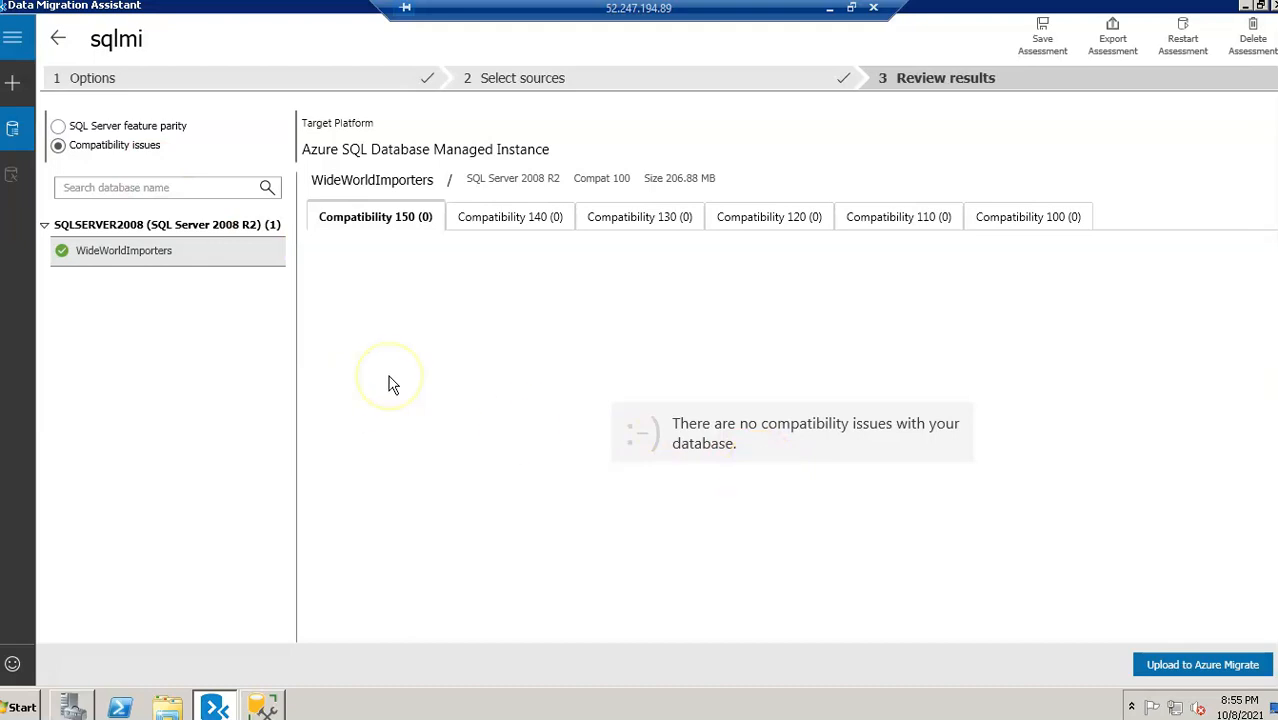
left_click(893, 217)
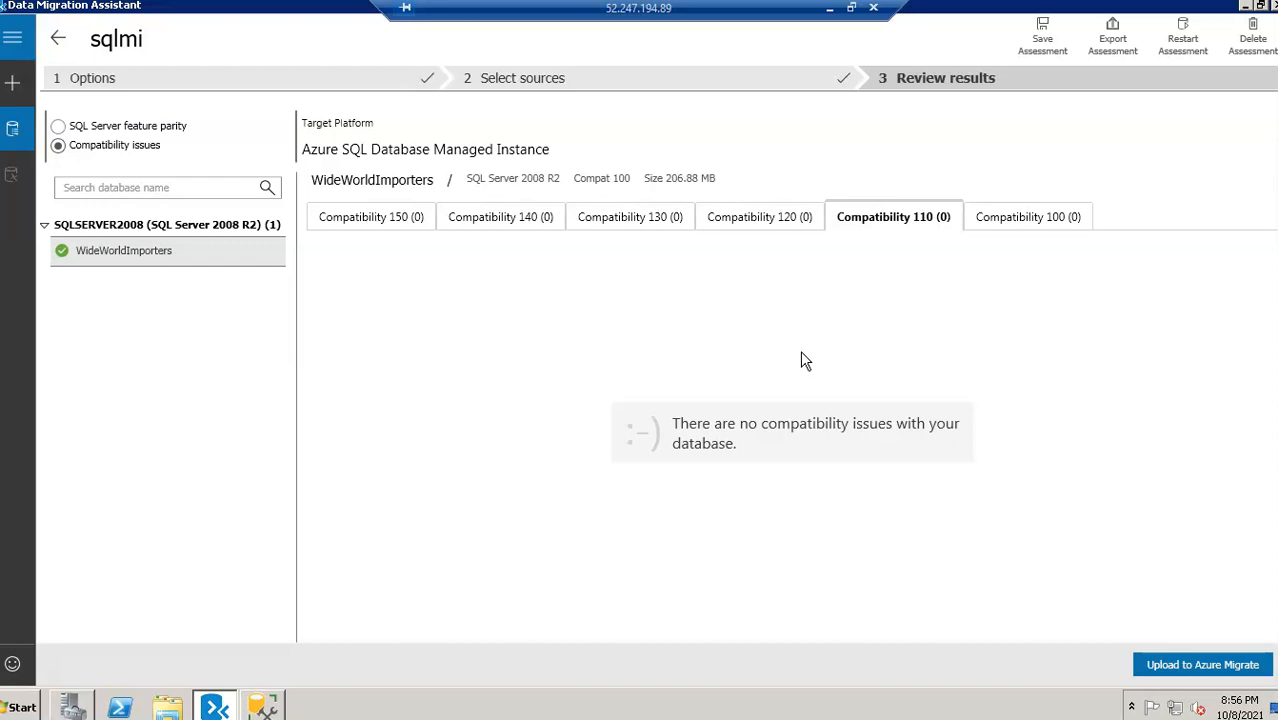
left_click(1195, 665)
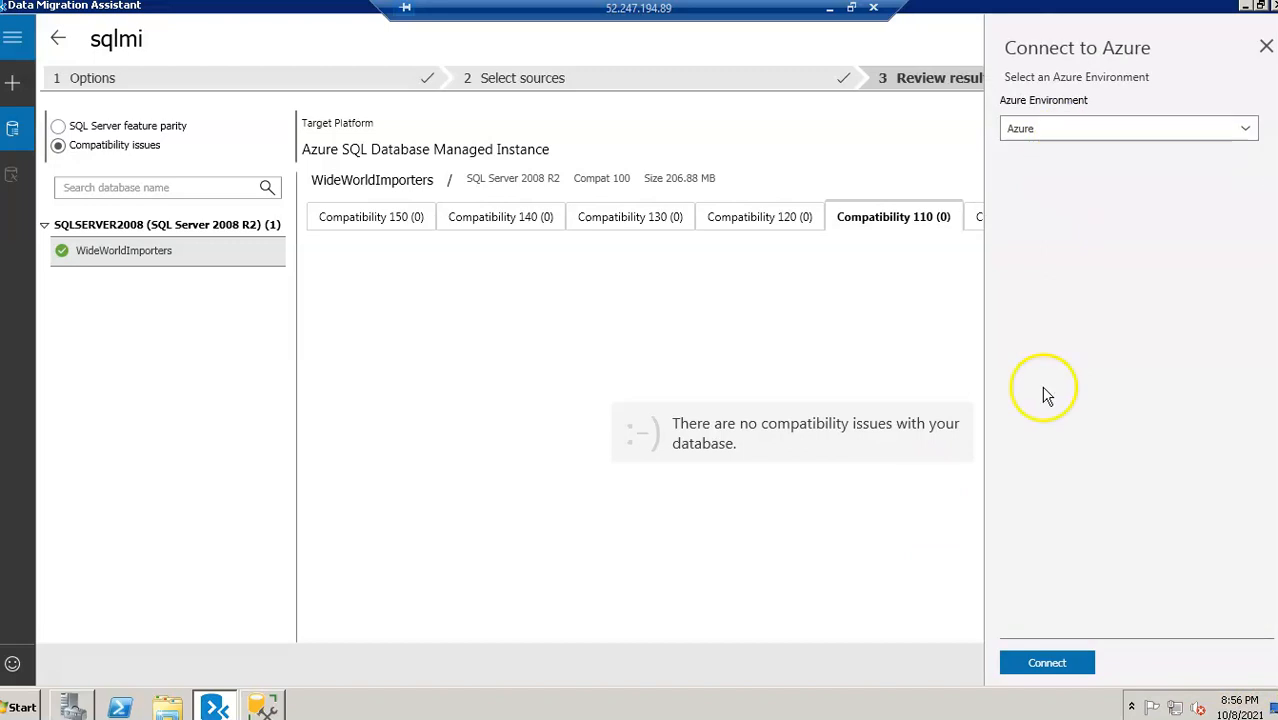
left_click(1050, 665)
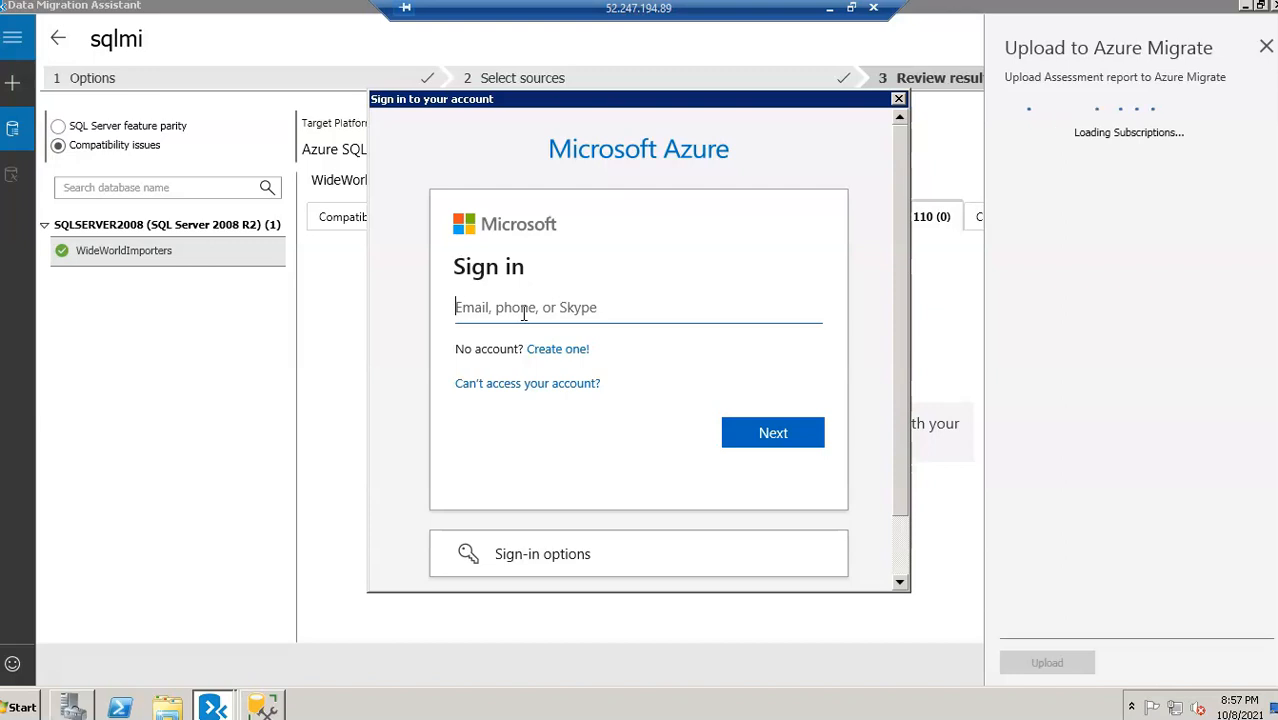
left_click(899, 100)
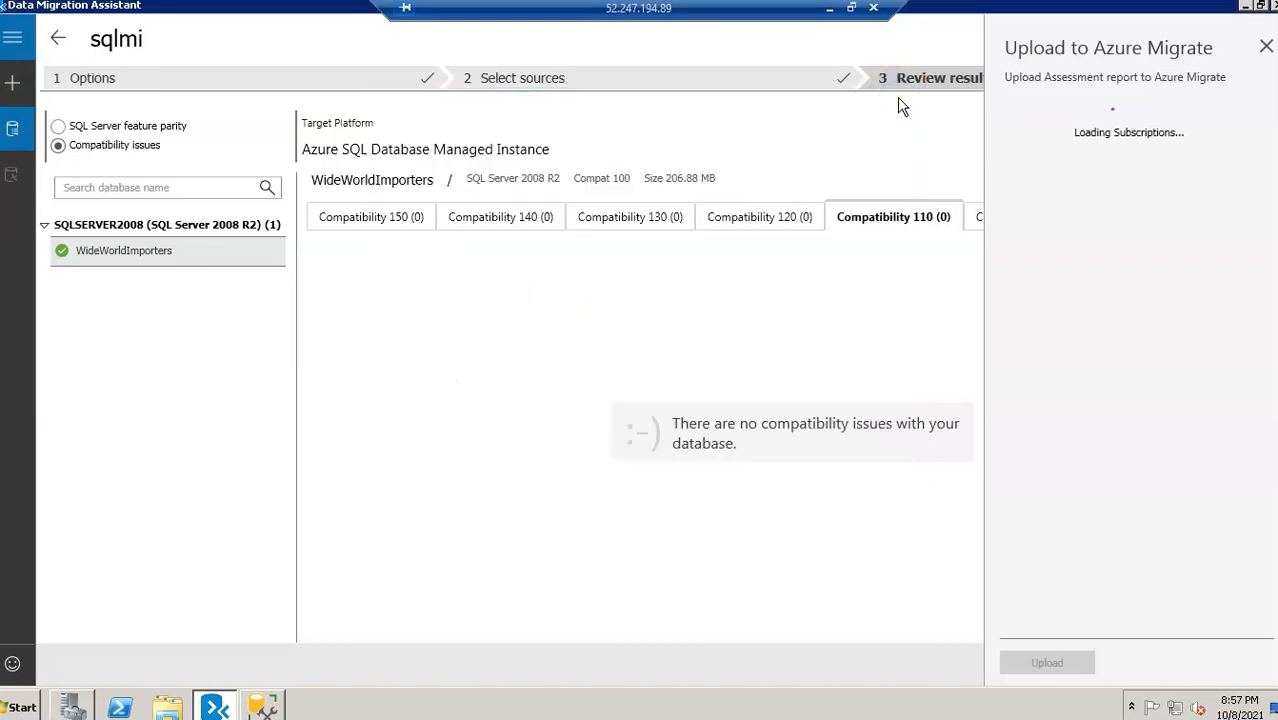
left_click(1265, 47)
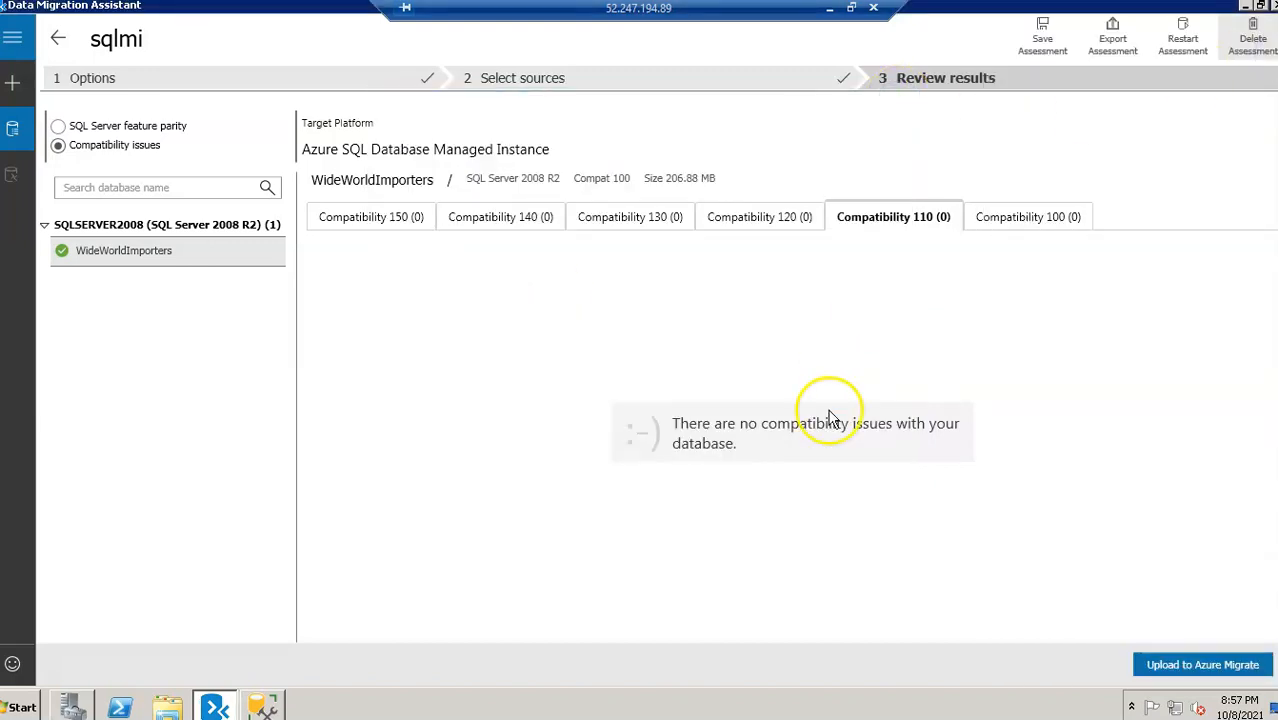
- Return to the list of all assessments
left_click(60, 42)
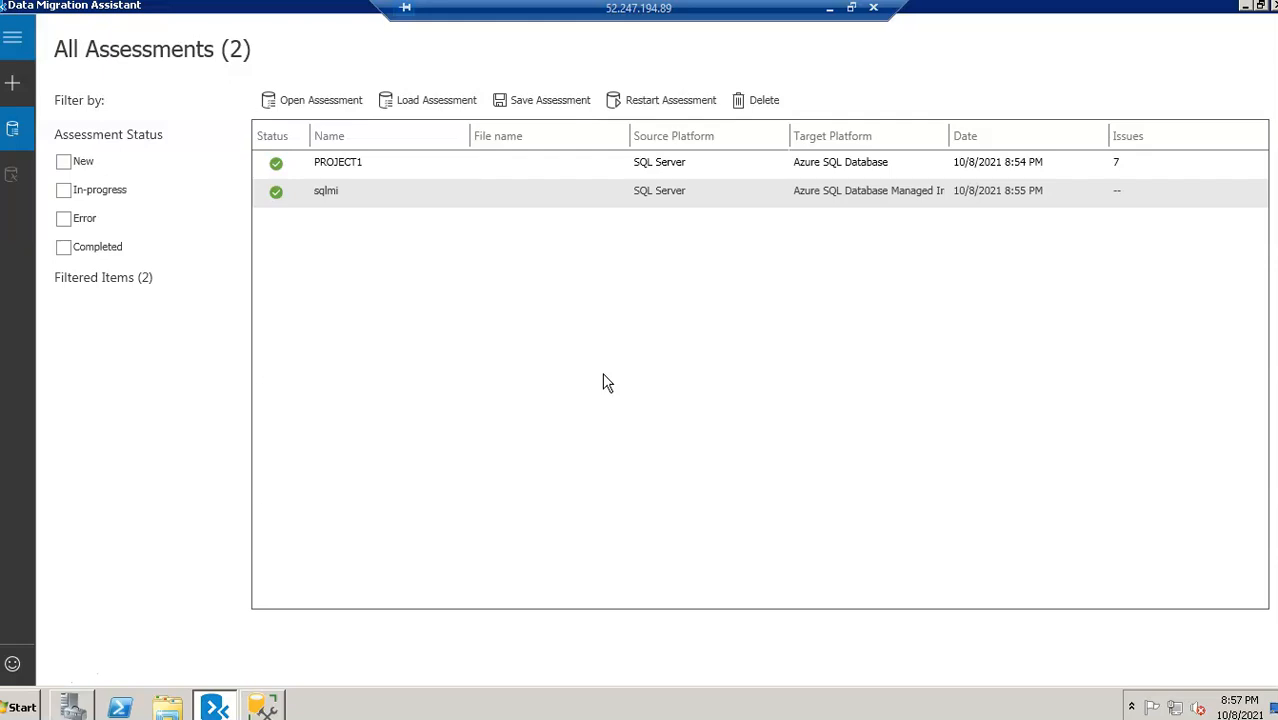
mouse_move(52, 688)
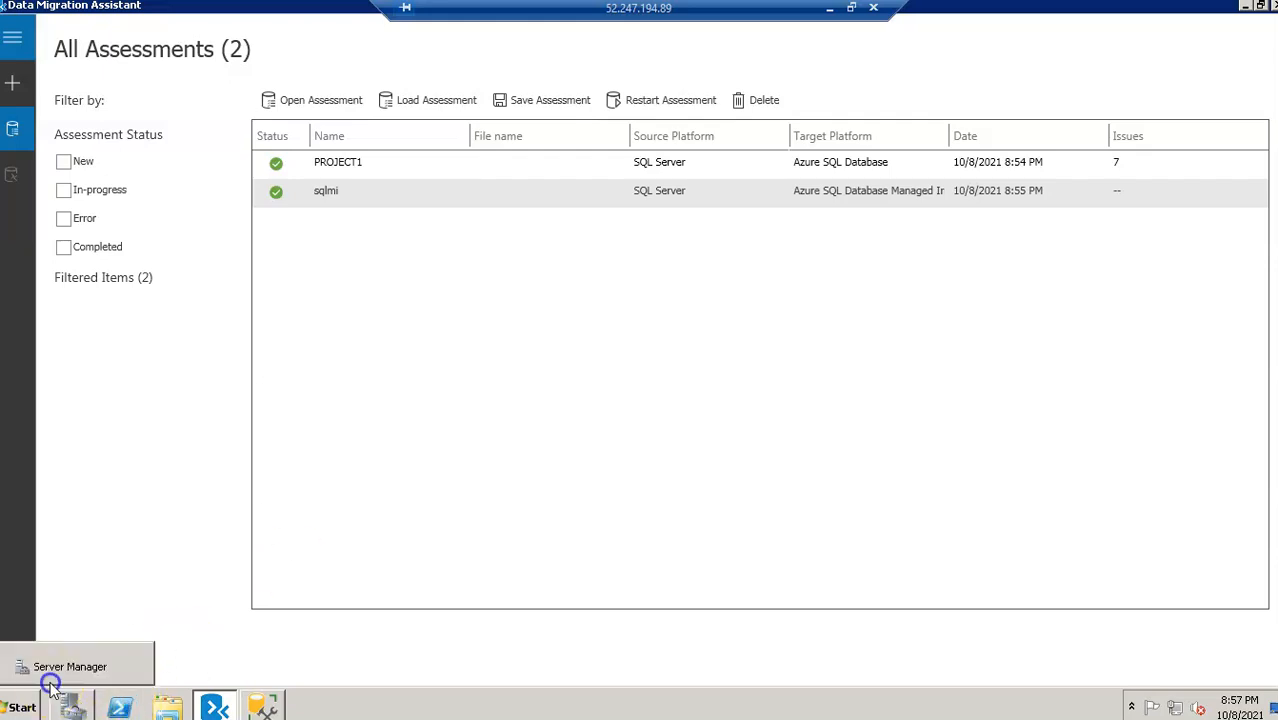